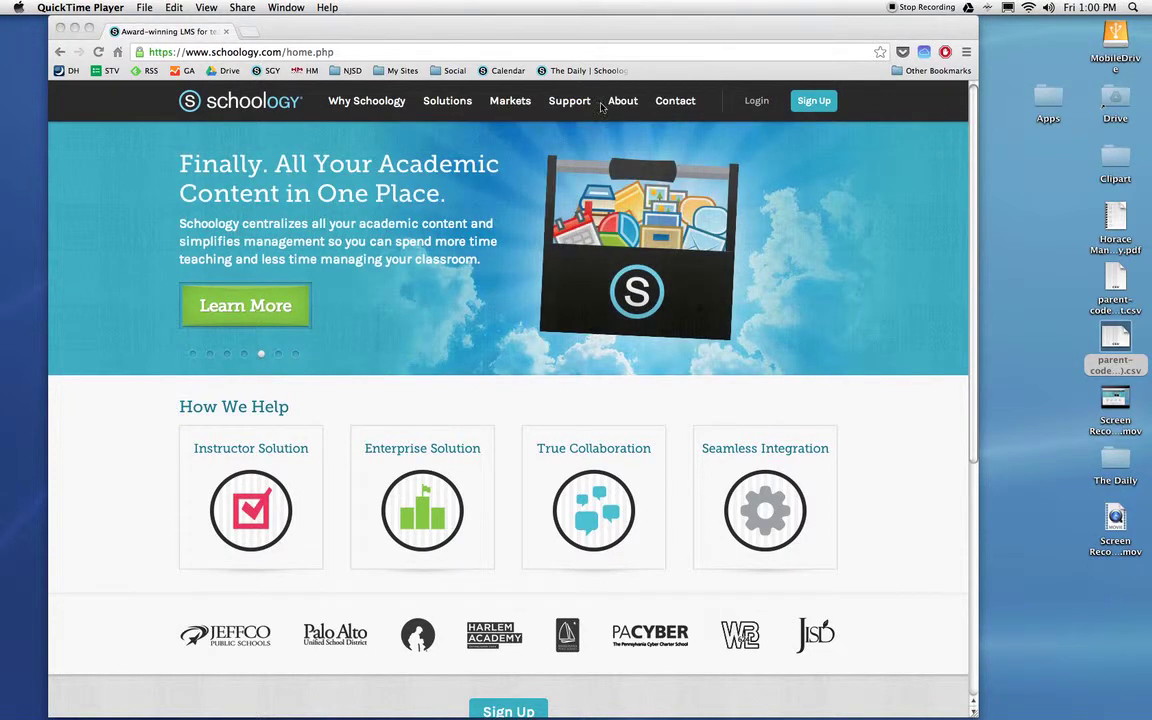
# Bring the Chrome window showing the Schoology home page to the front
pyautogui.click(825, 37)
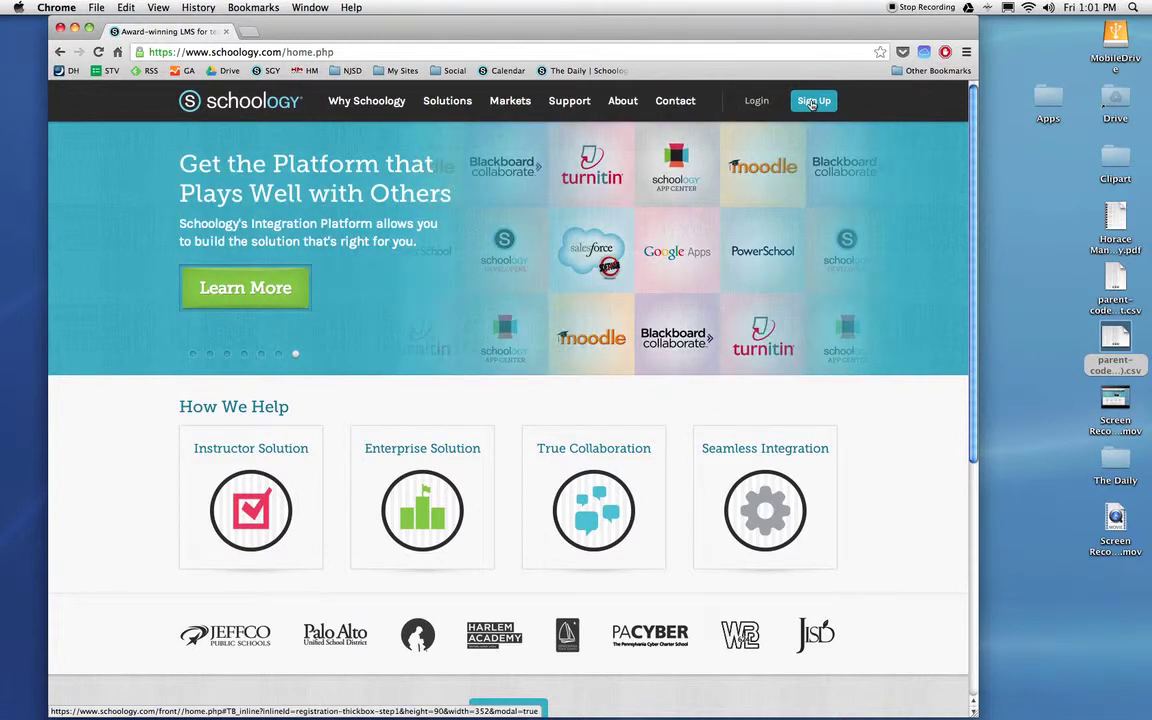
# Start a parent sign-up and place the cursor in the child's Access Code field
pyautogui.click(813, 103)
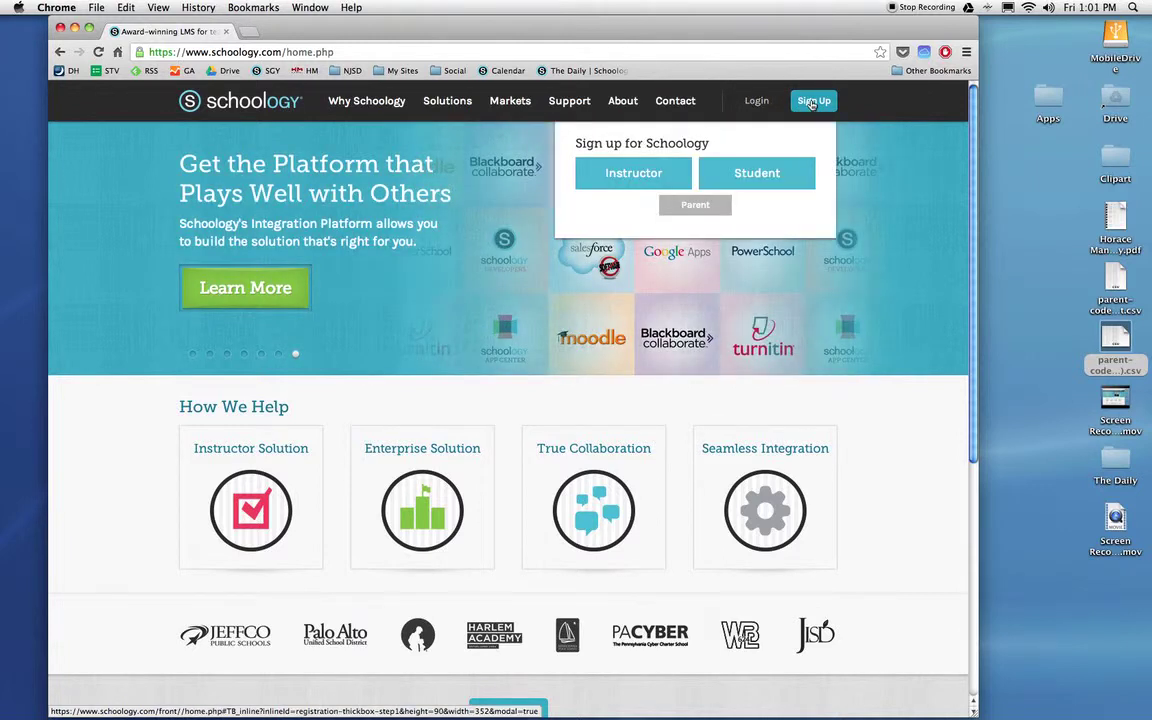
pyautogui.click(695, 205)
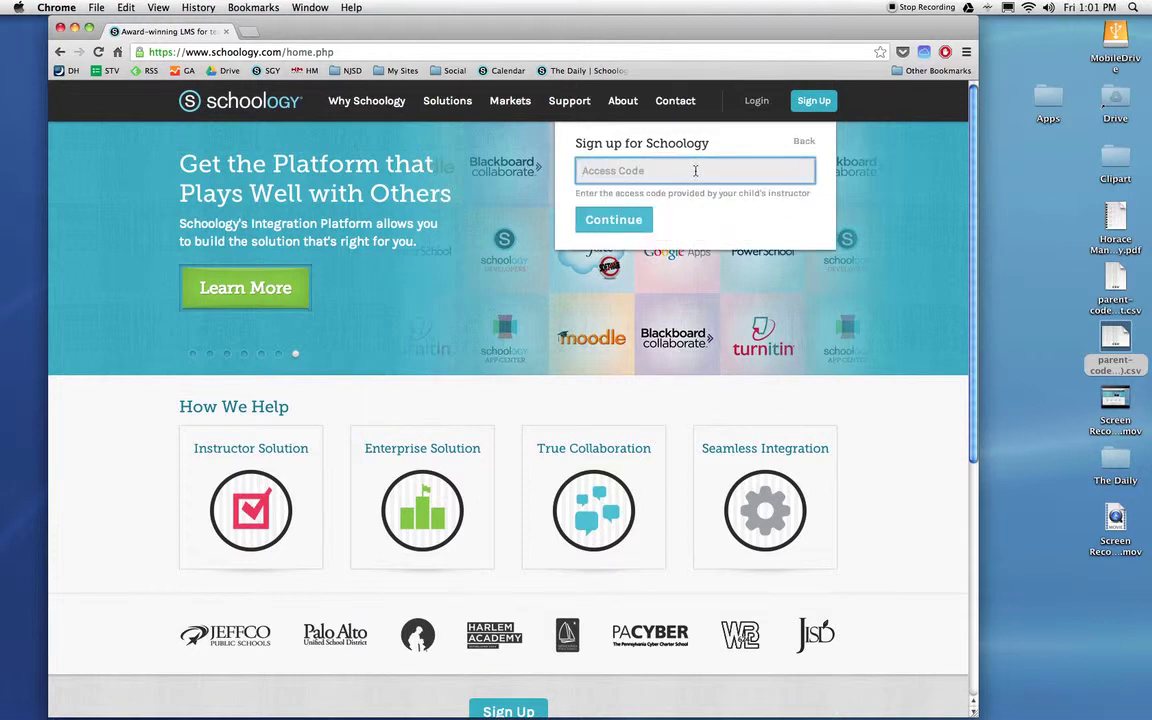
pyautogui.click(695, 171)
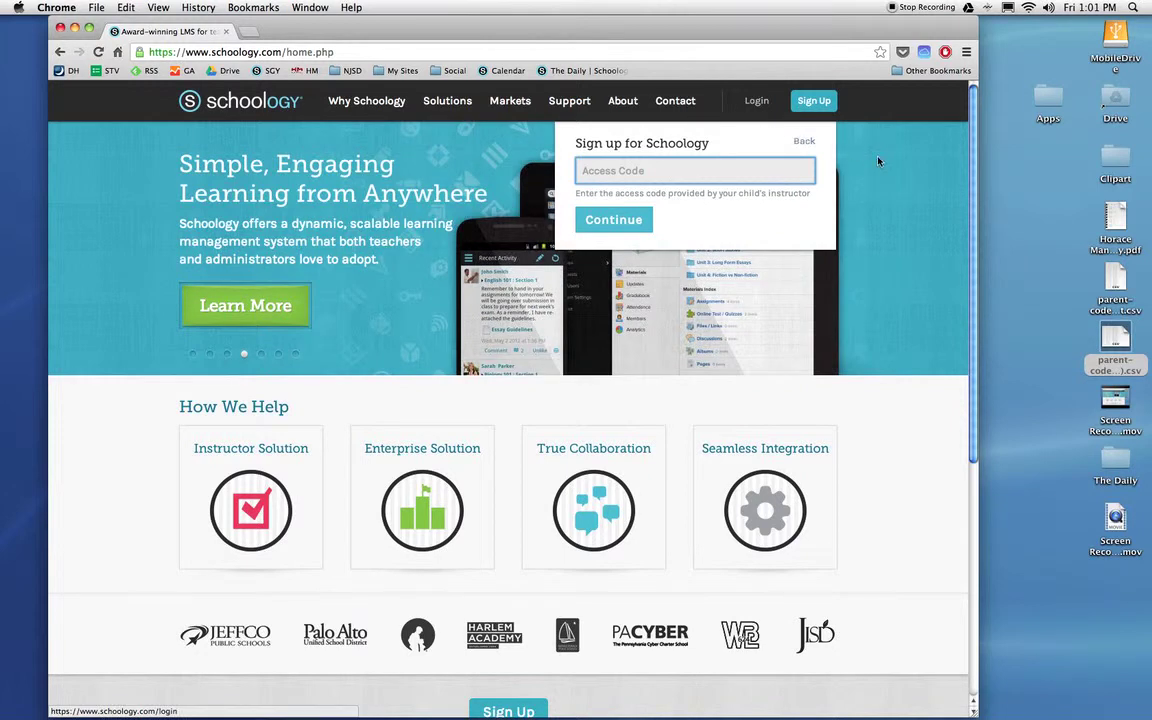
# Close the sign-up form and log in with the parent's email address and password
pyautogui.click(877, 162)
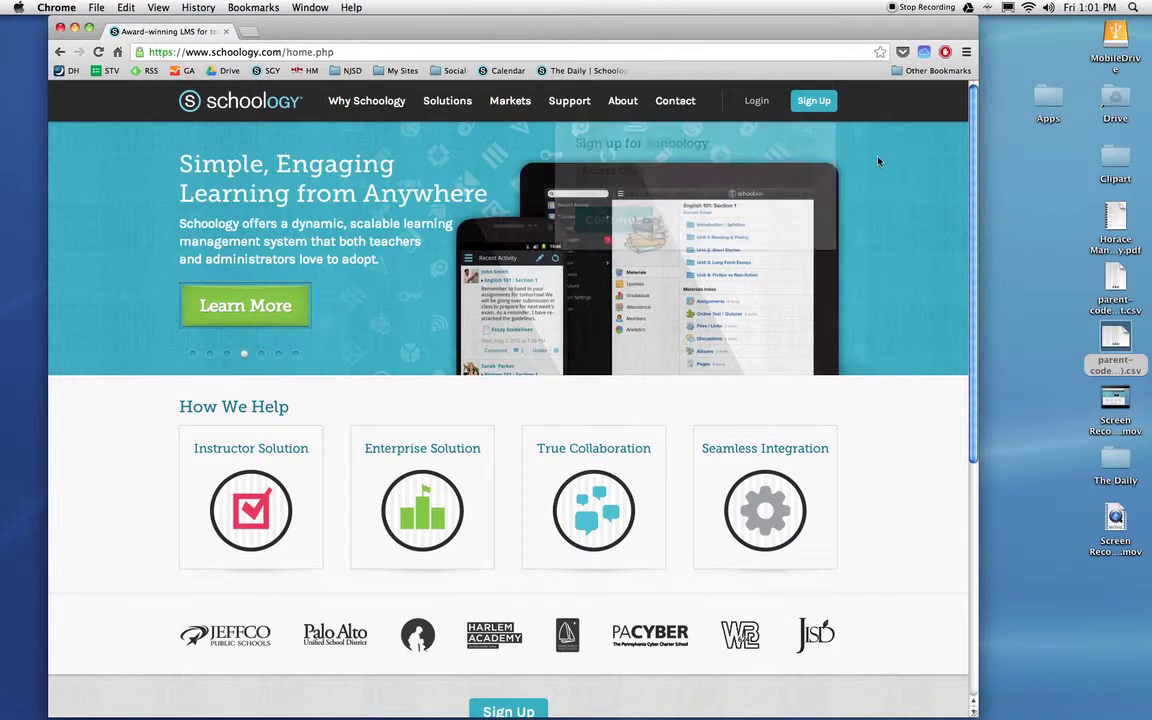
pyautogui.click(757, 101)
pyautogui.moveTo(708, 172); pyautogui.dragTo(670, 175)
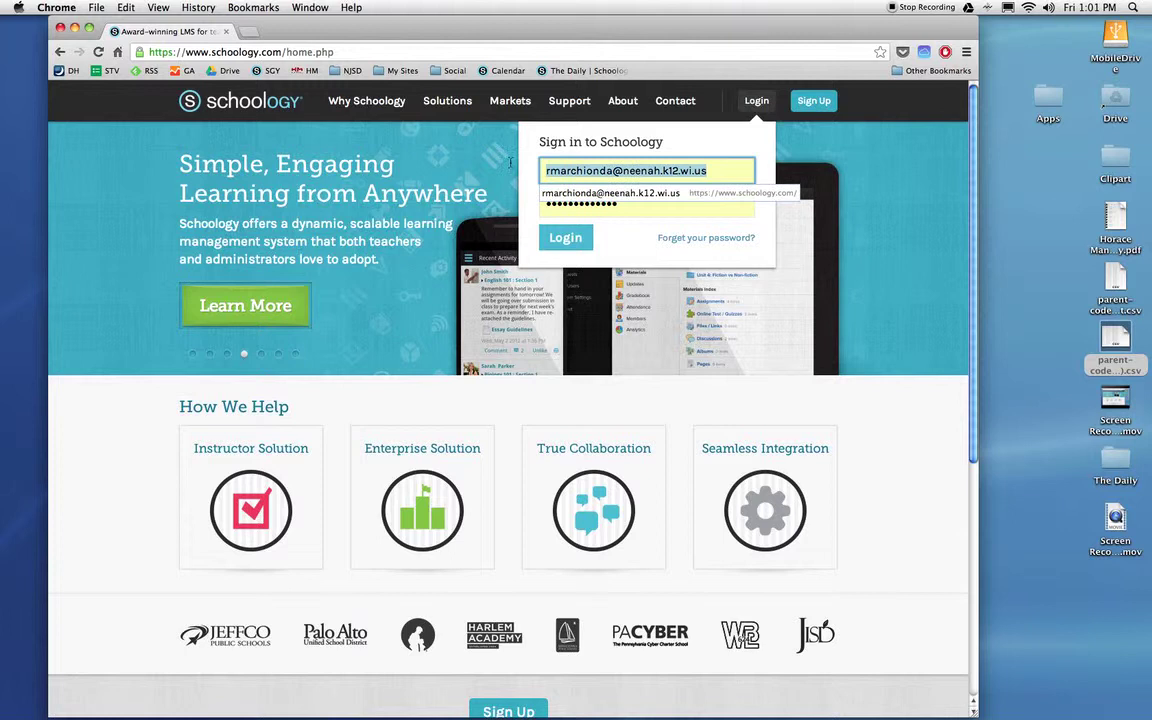
pyautogui.press('super+a')
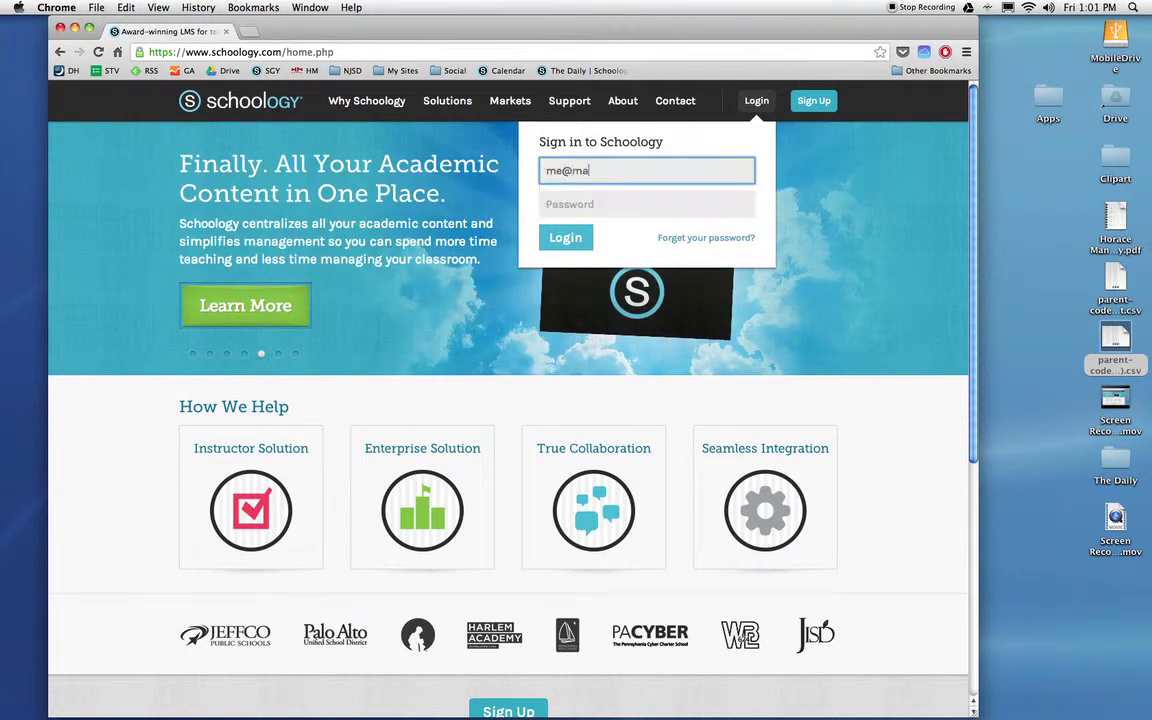
pyautogui.click(600, 204)
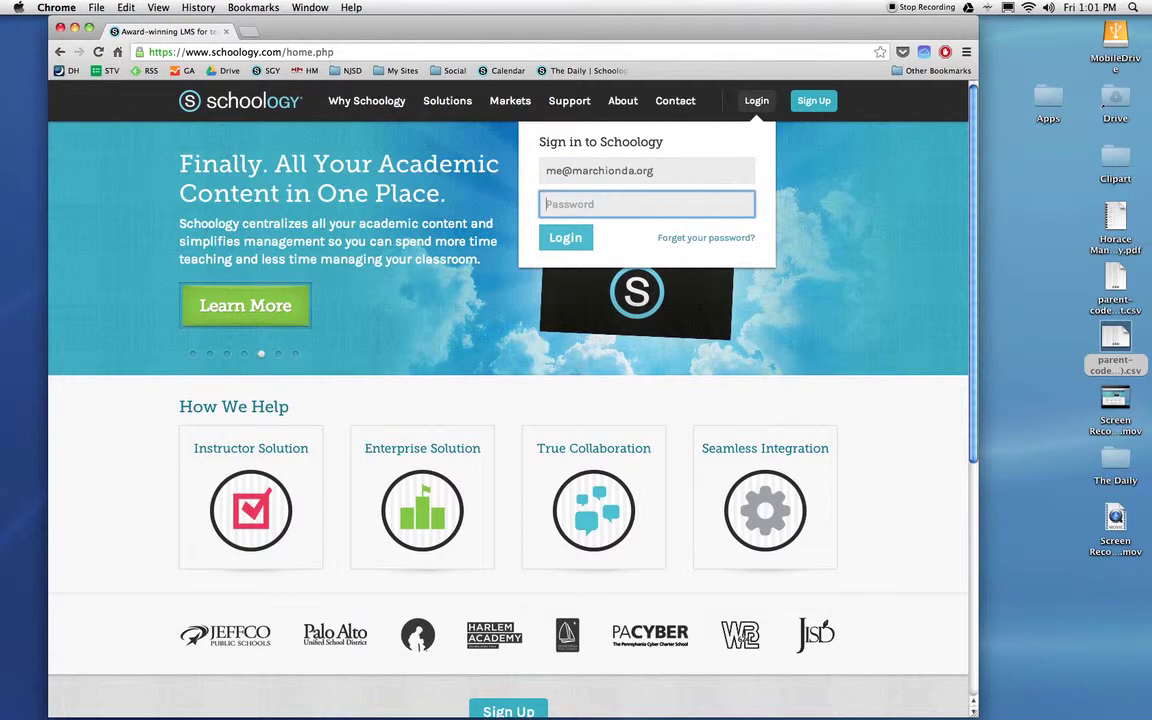
pyautogui.write('•••••••')
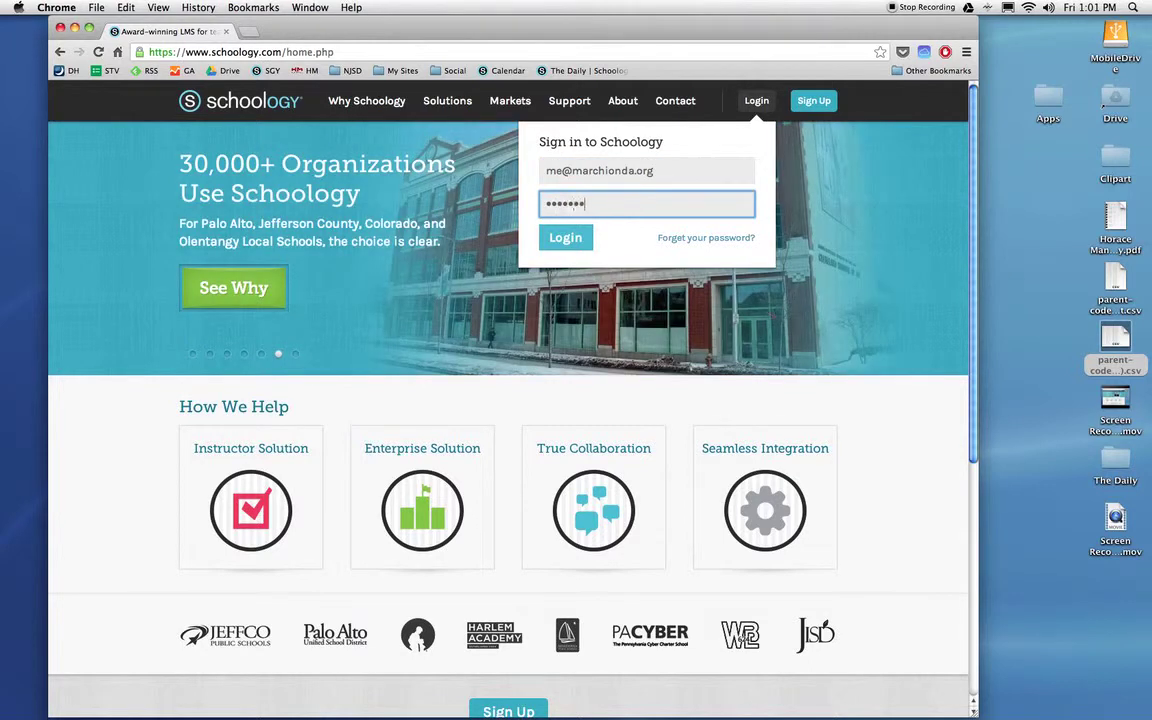
pyautogui.write('••••••')
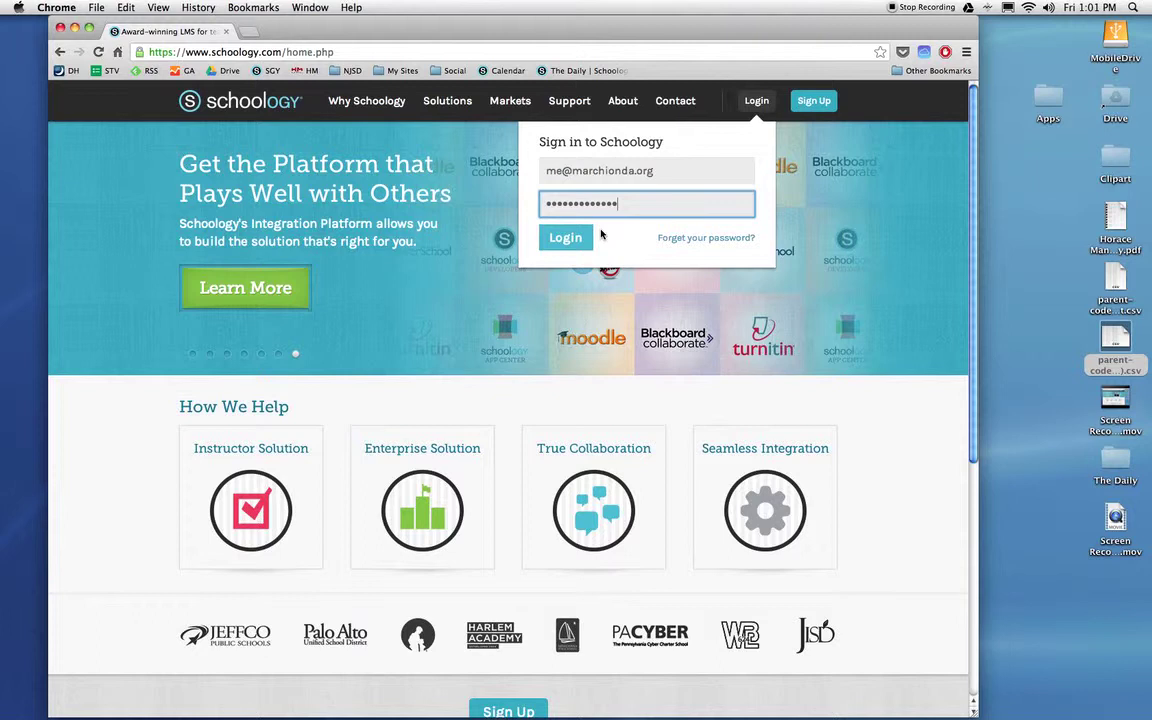
pyautogui.click(573, 240)
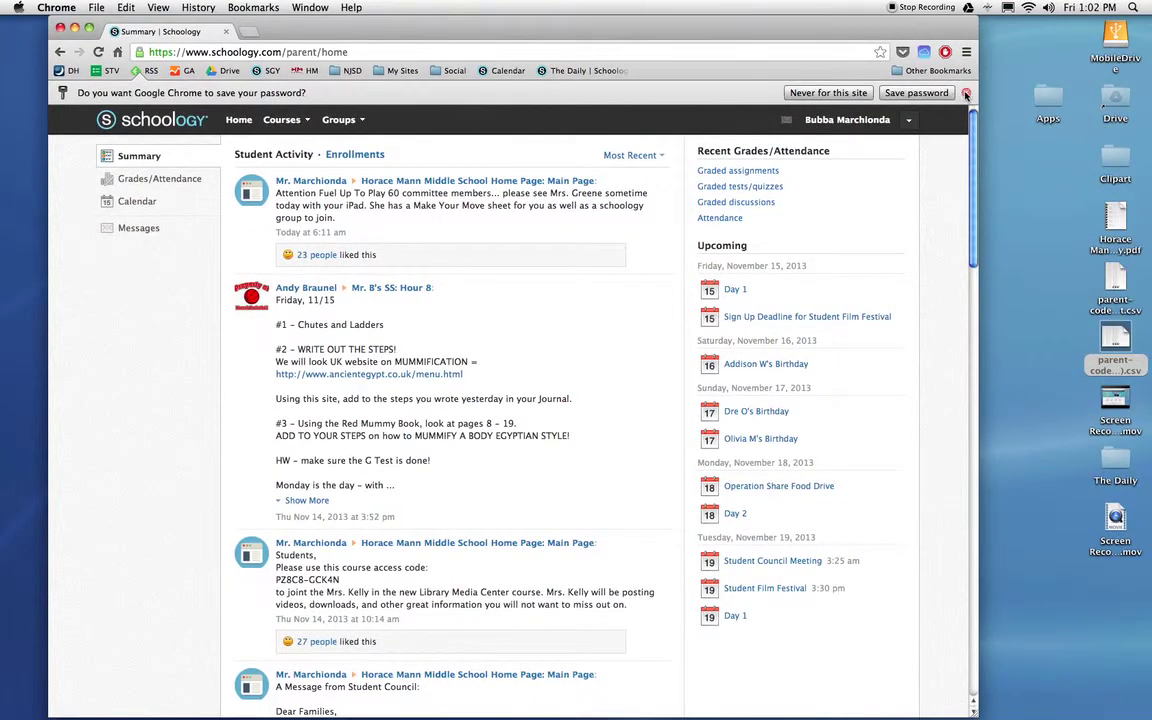
# Dismiss Chrome's save-password prompt without saving the password
pyautogui.click(966, 93)
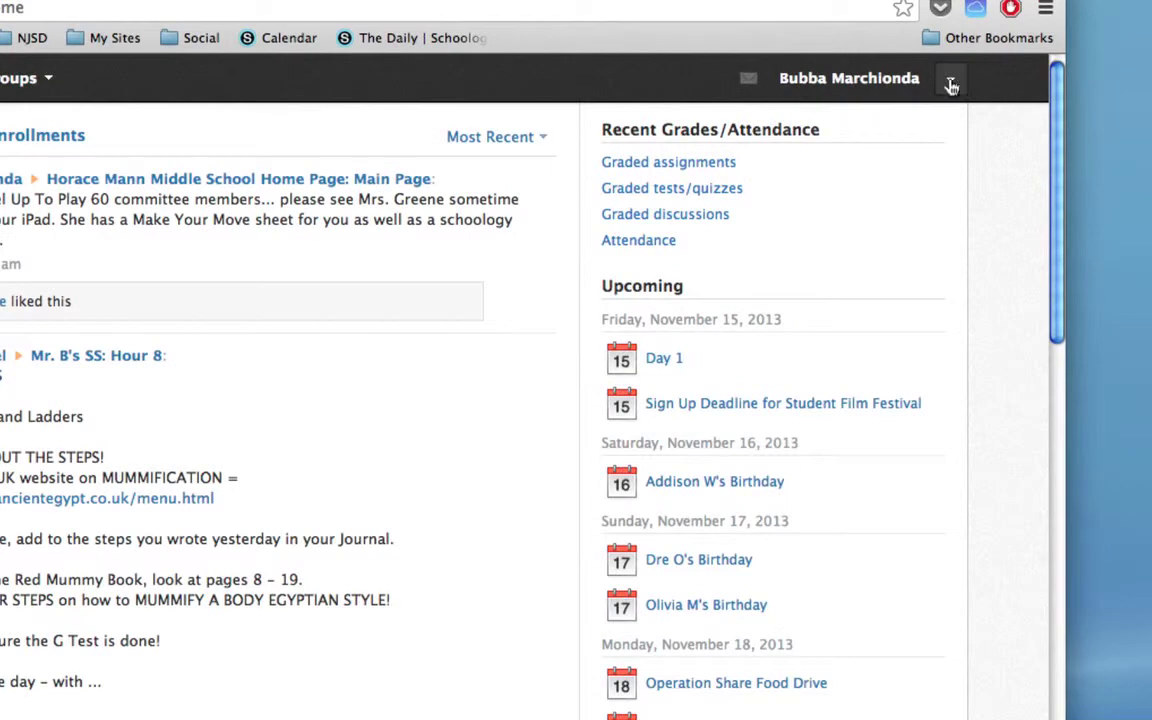
pyautogui.click(952, 86)
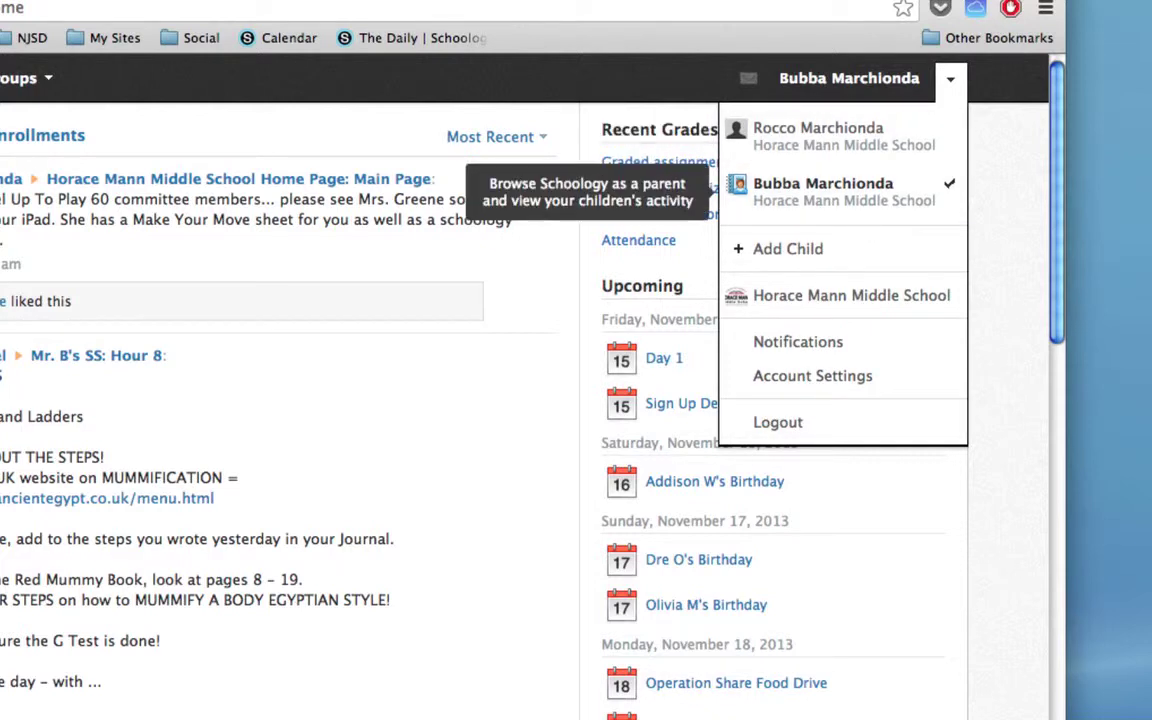
pyautogui.click(787, 195)
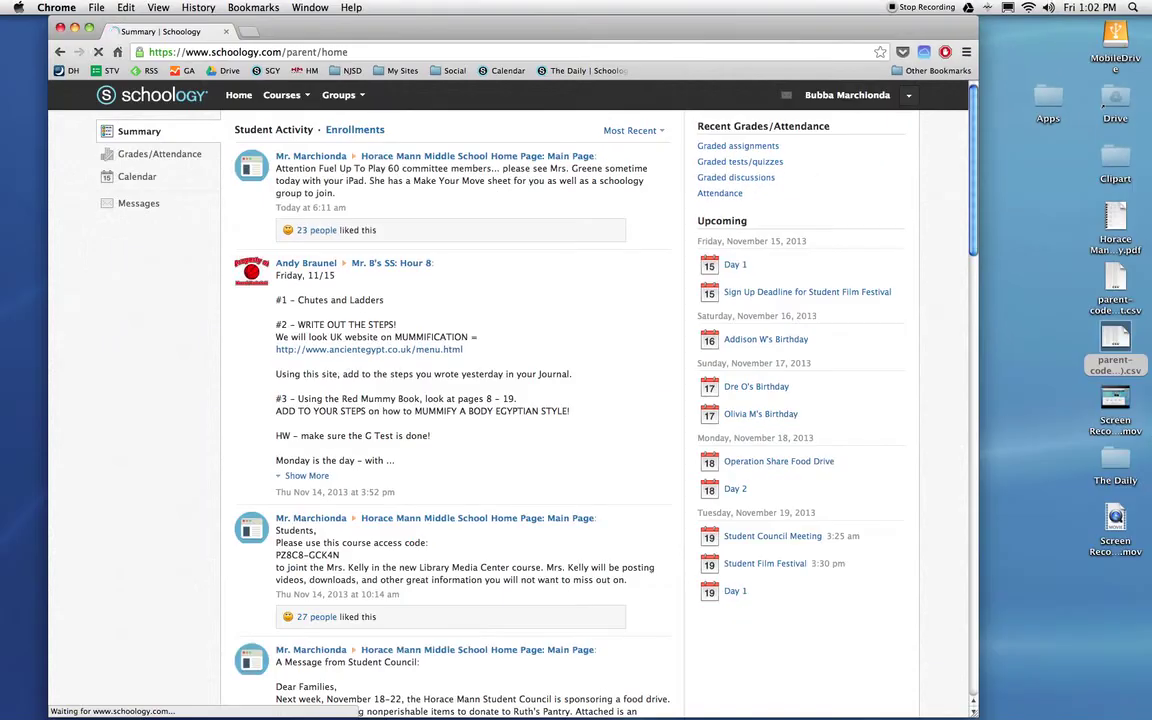
pyautogui.scroll(-3, 435, 333)
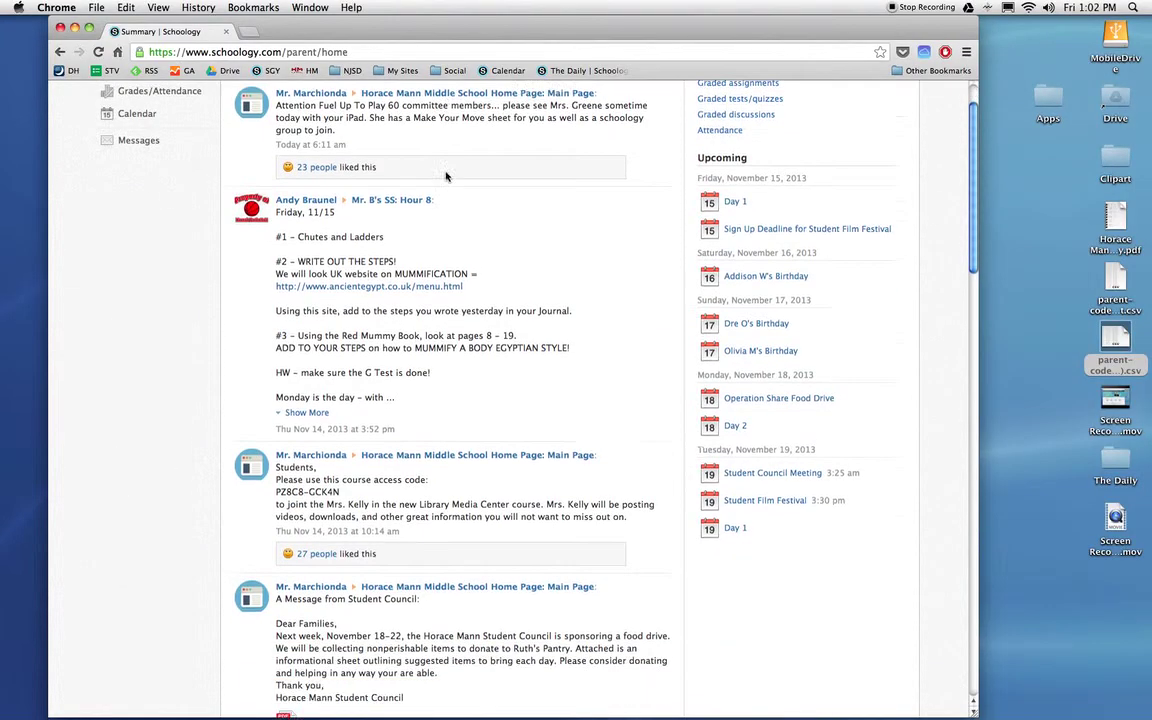
pyautogui.scroll(3, 393, 302)
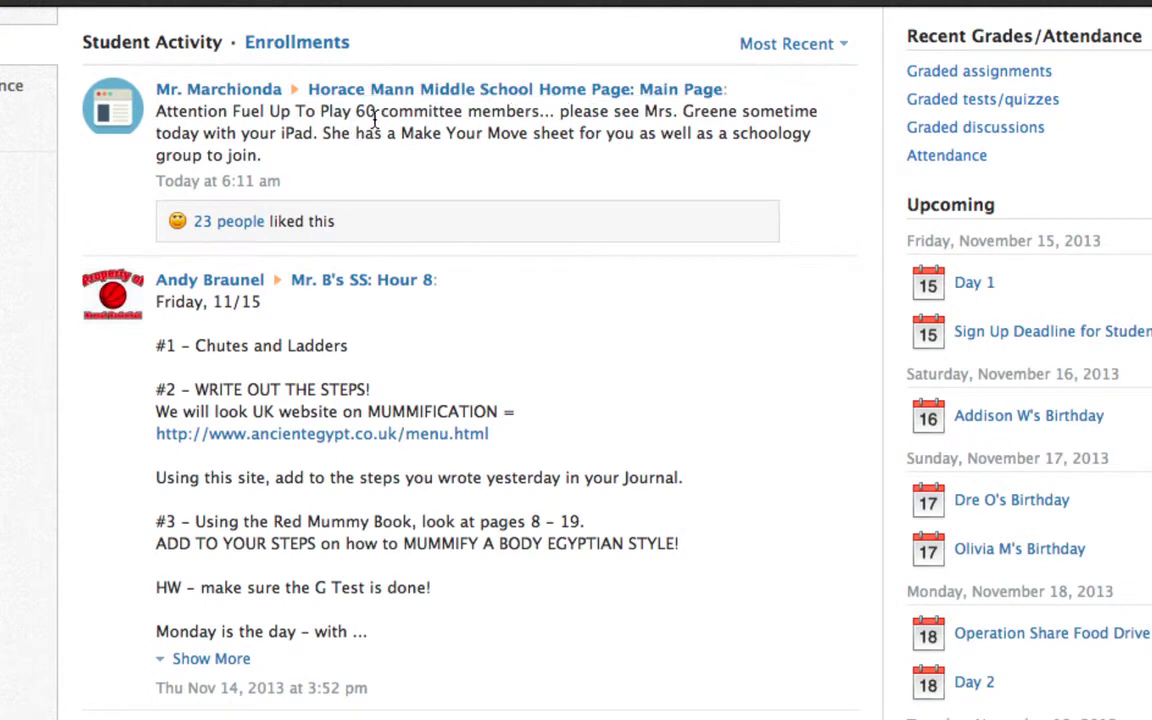
pyautogui.scroll(-3, 374, 118)
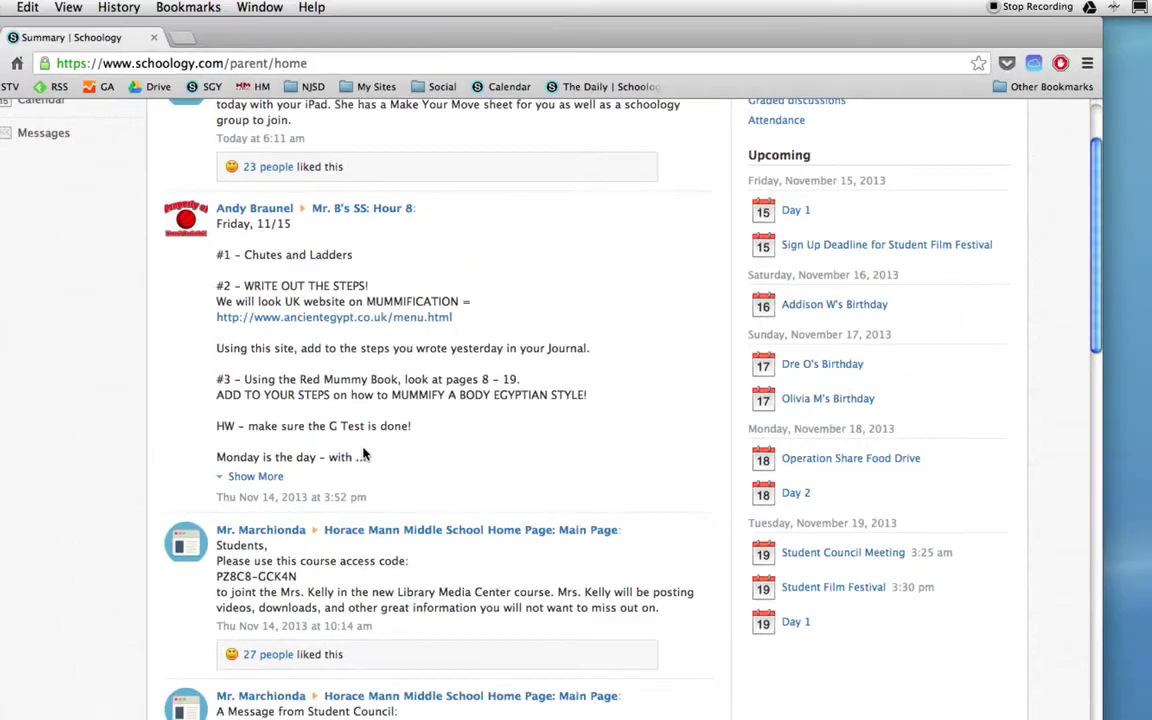
pyautogui.scroll(-5, 363, 455)
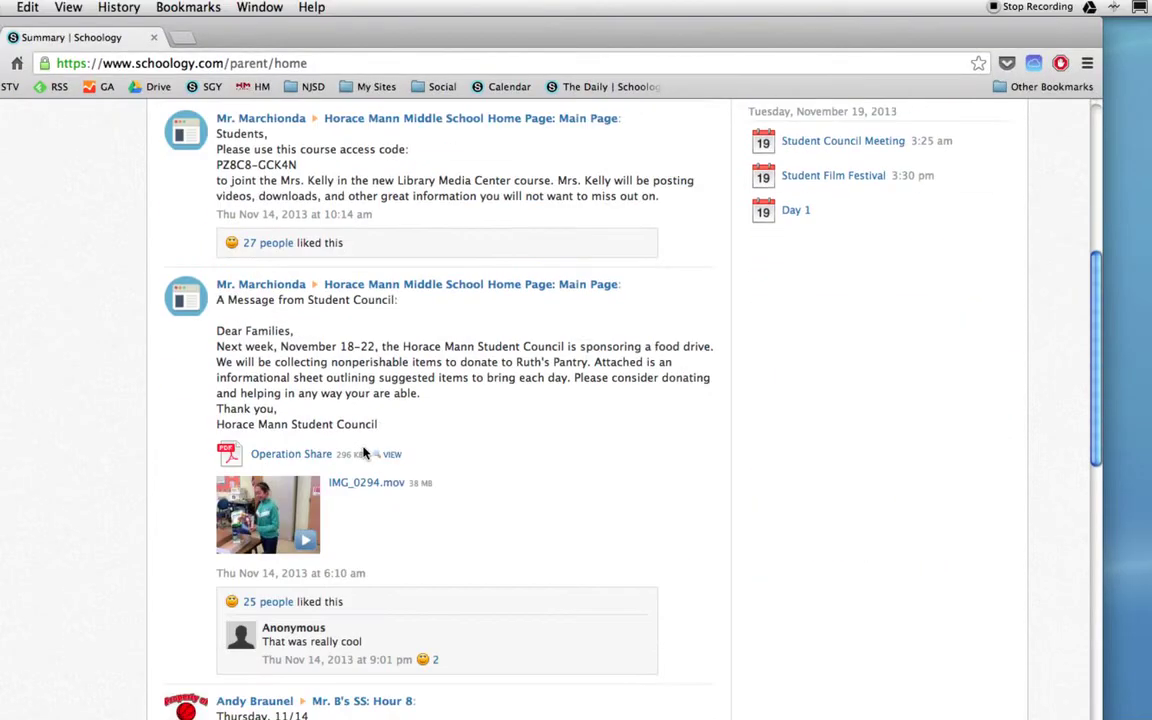
# Load the IMG_0294.mov video on the Student Council post, play it briefly, then pause it
pyautogui.click(305, 543)
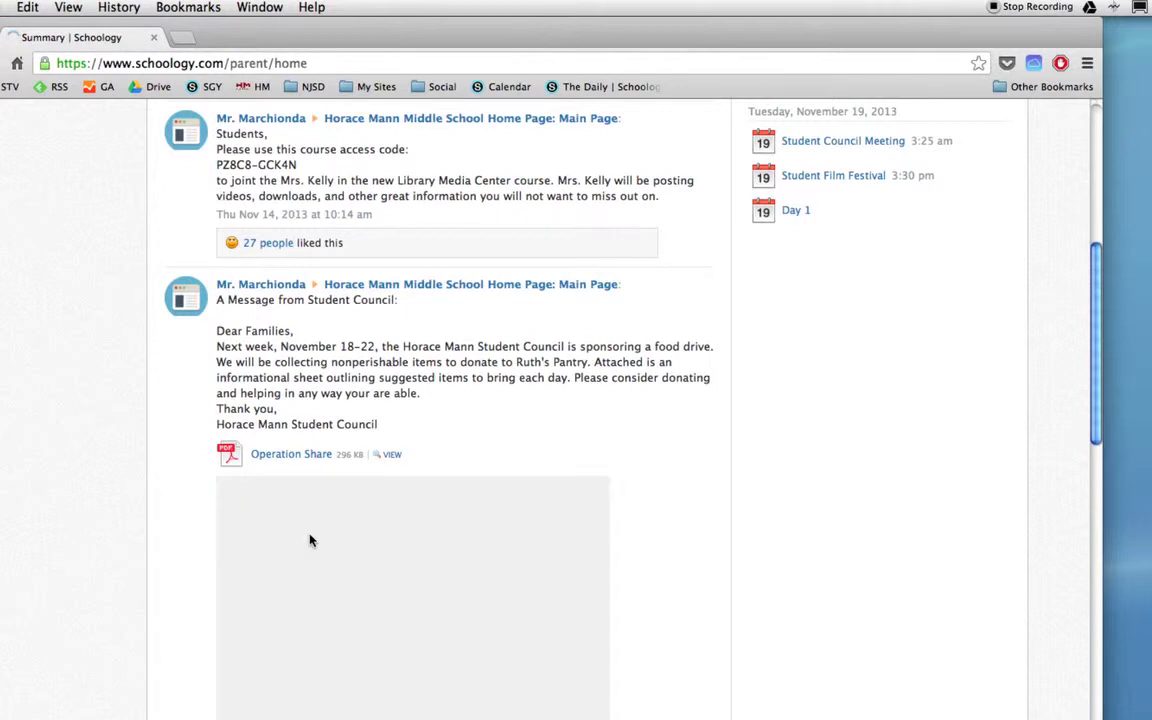
pyautogui.scroll(-3, 723, 514)
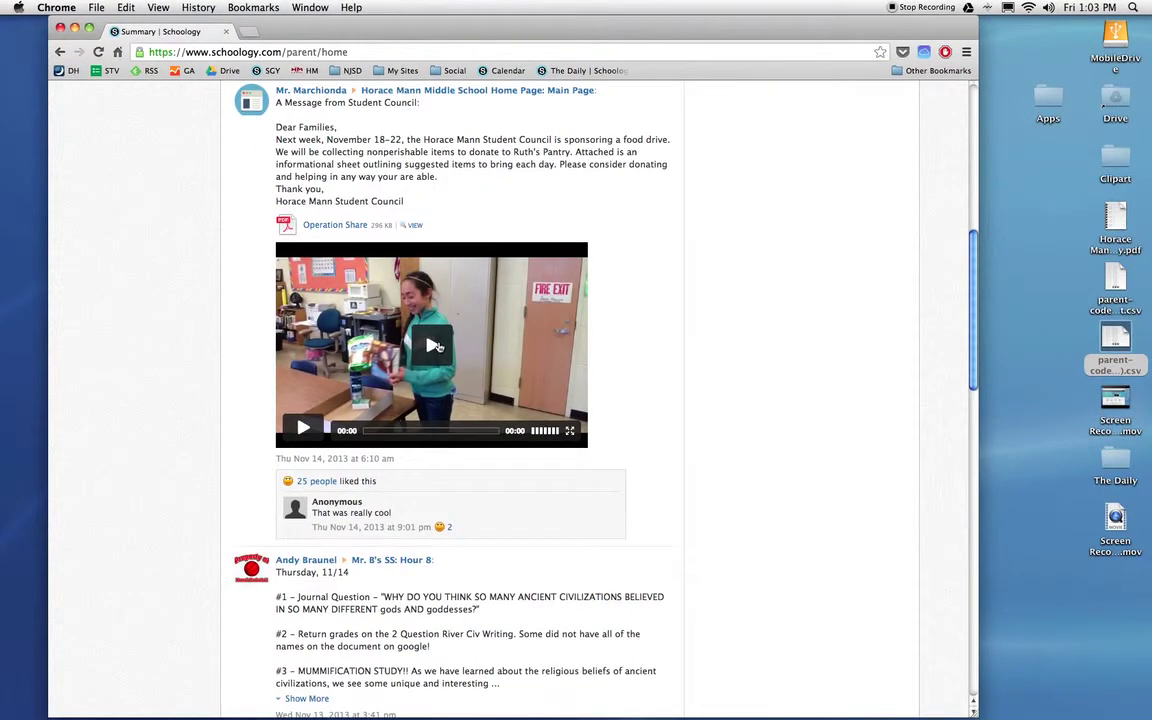
pyautogui.click(437, 346)
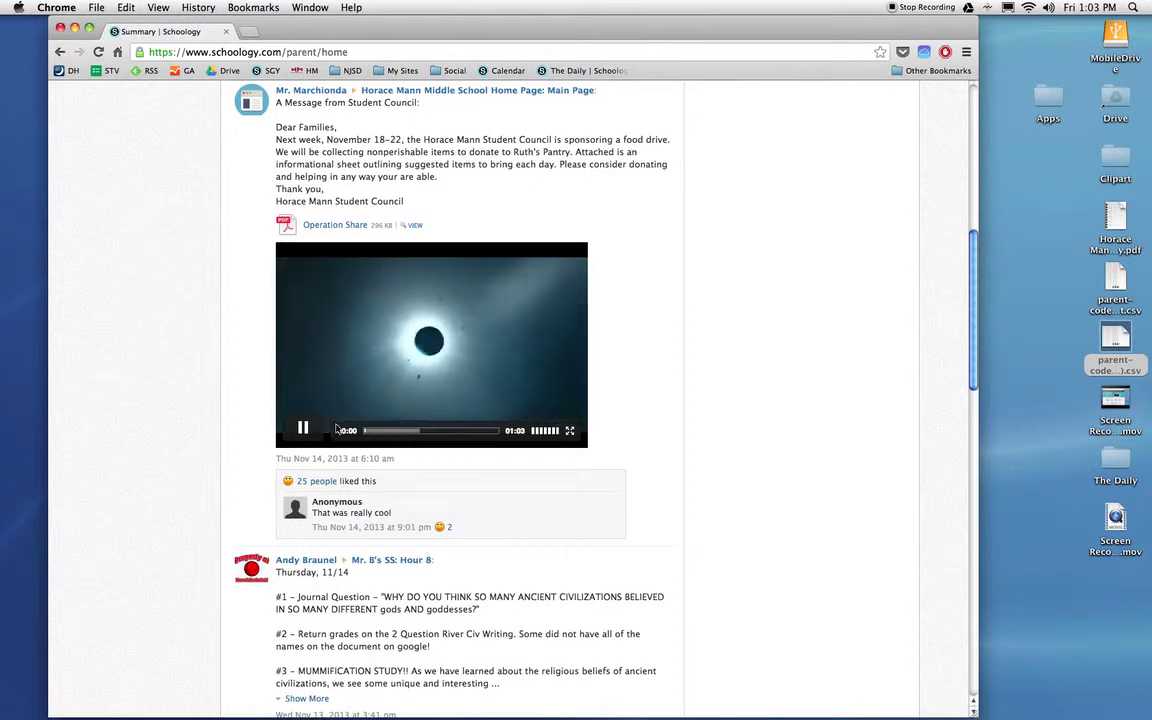
pyautogui.click(304, 429)
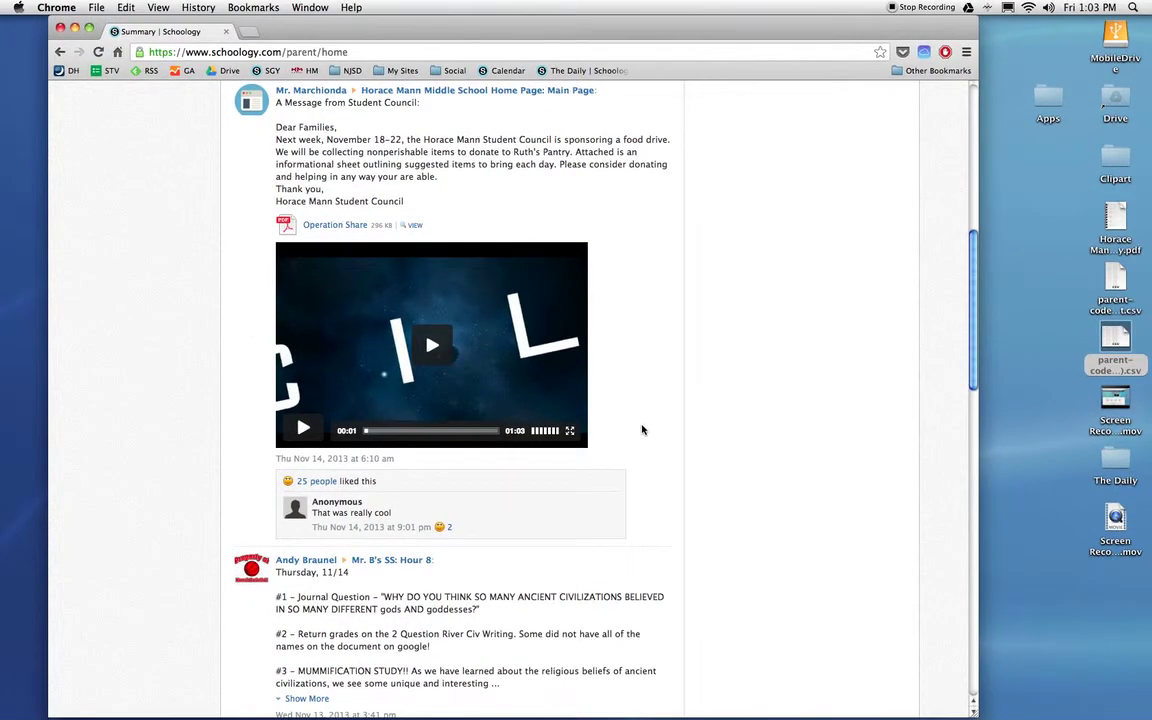
pyautogui.scroll(-15, 642, 429)
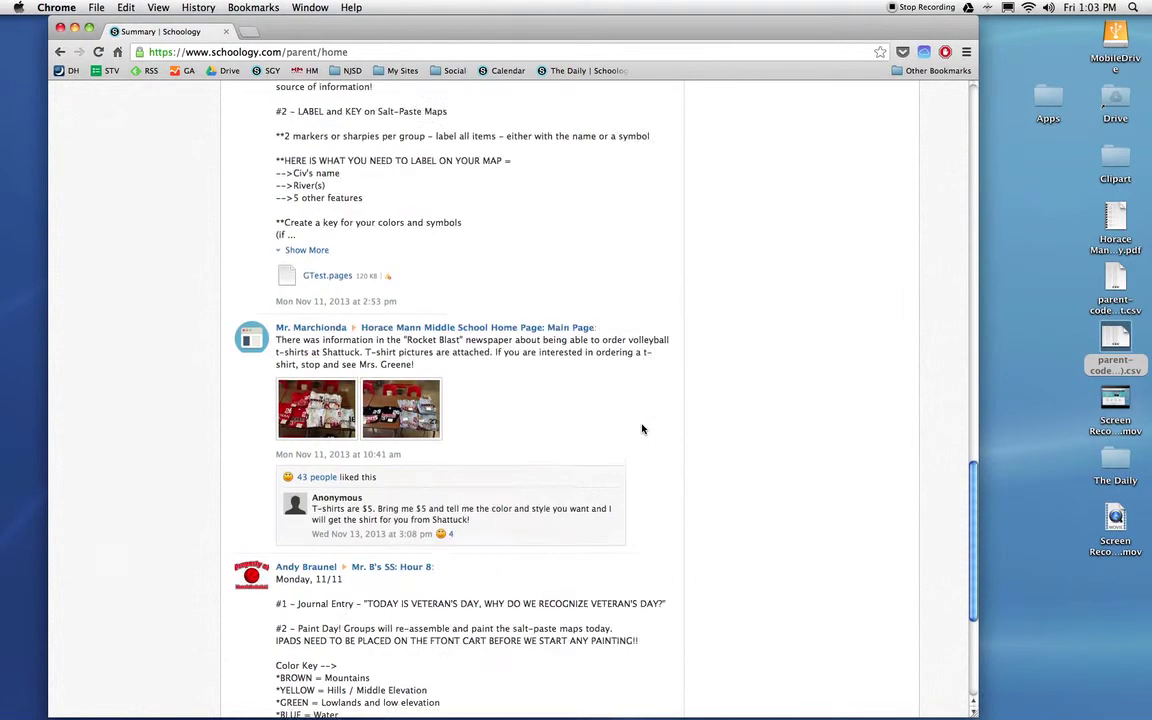
pyautogui.scroll(-5, 642, 429)
pyautogui.scroll(20, 642, 429)
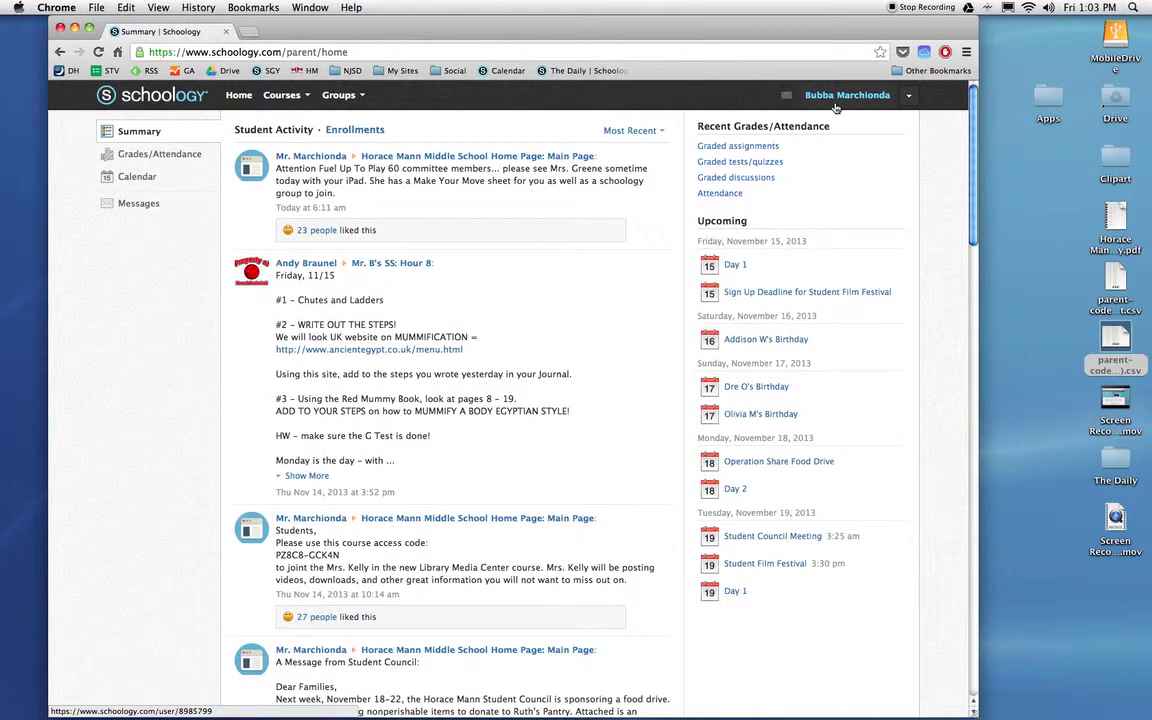
pyautogui.click(285, 94)
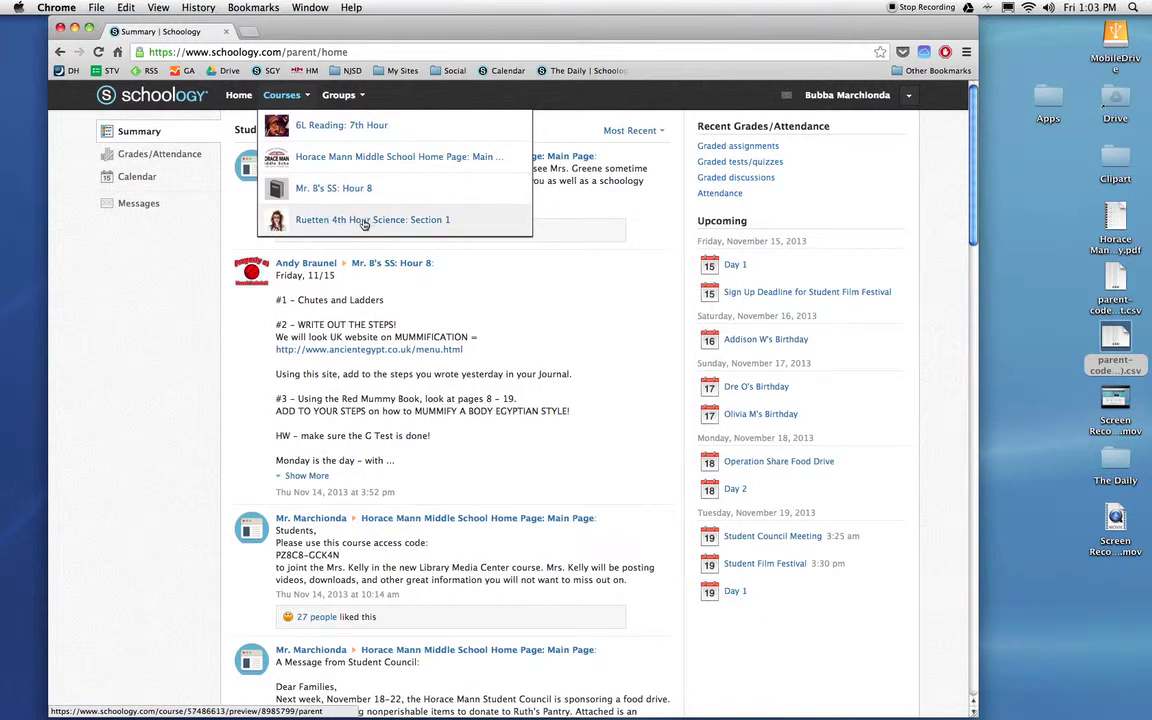
pyautogui.click(343, 189)
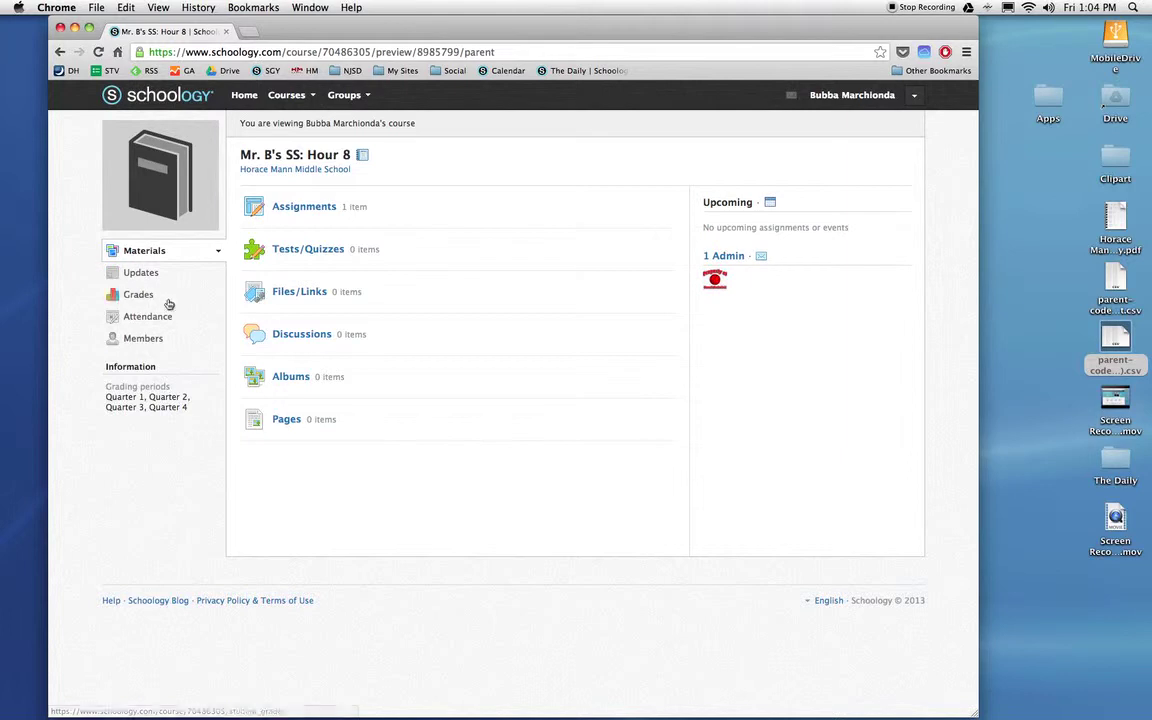
pyautogui.click(140, 274)
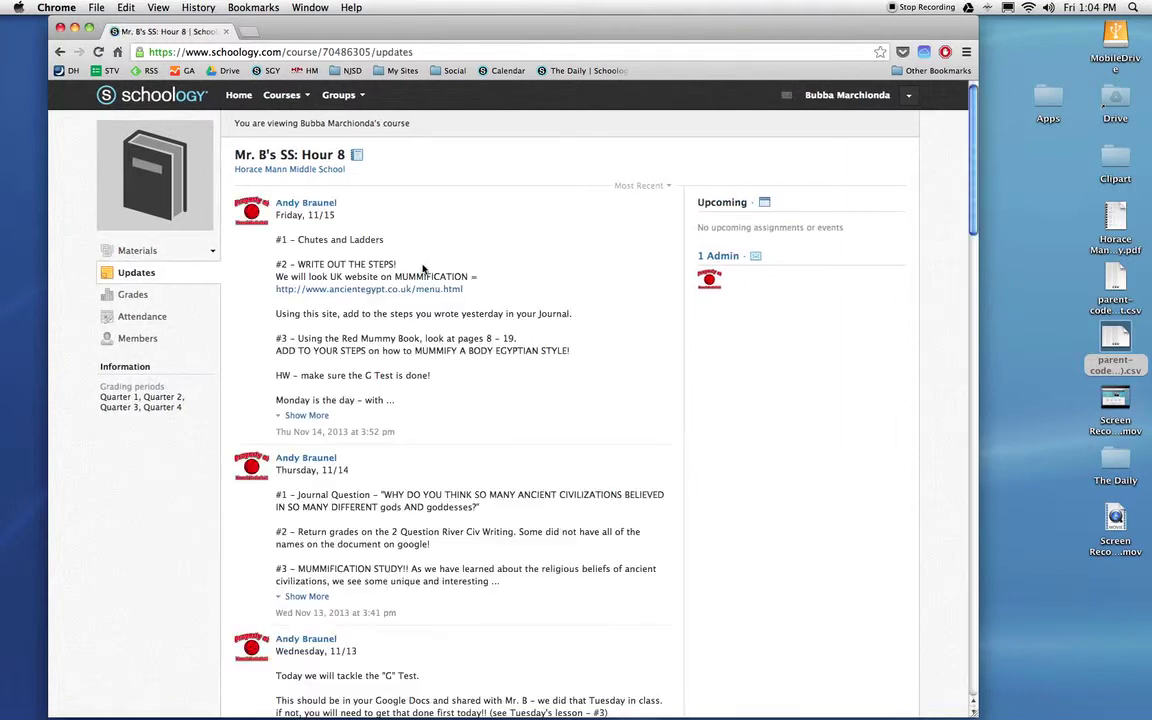
pyautogui.scroll(-5, 457, 330)
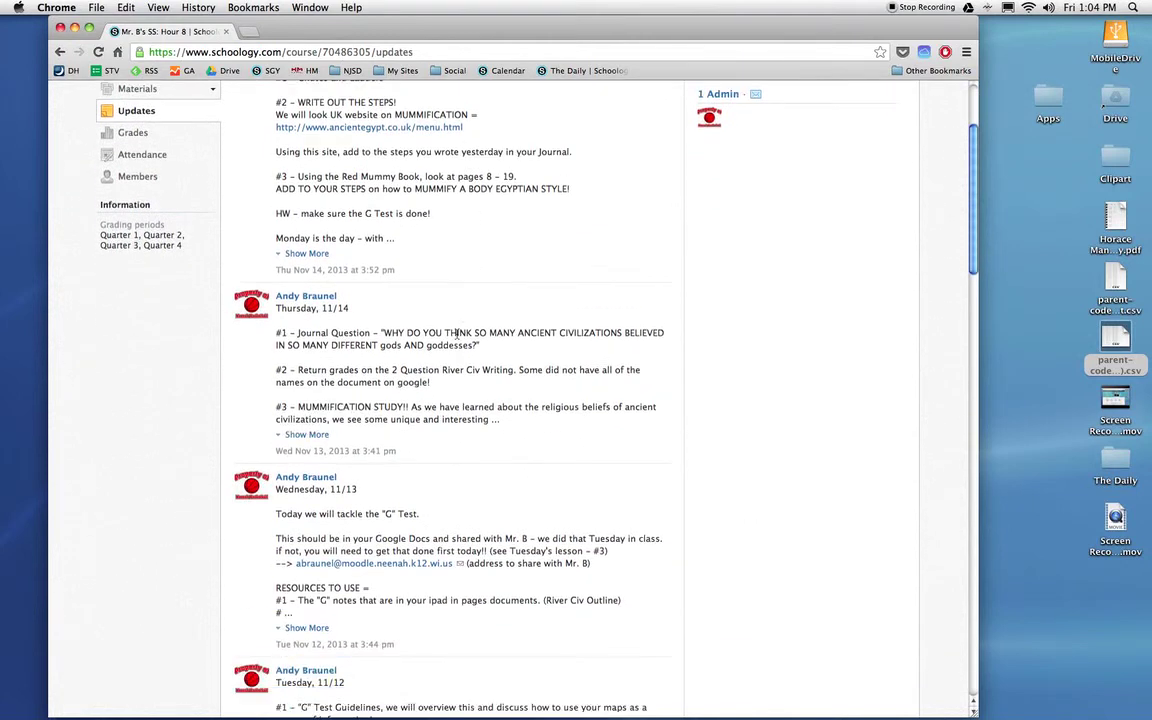
pyautogui.scroll(-10, 450, 370)
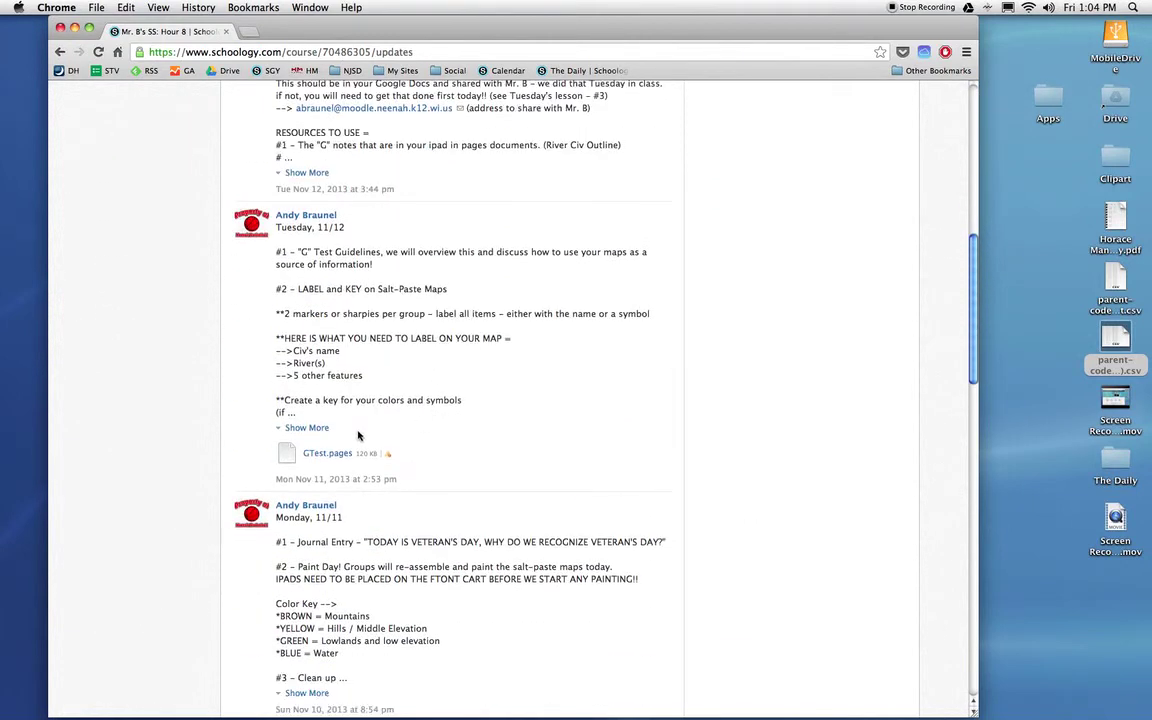
pyautogui.scroll(-4, 441, 334)
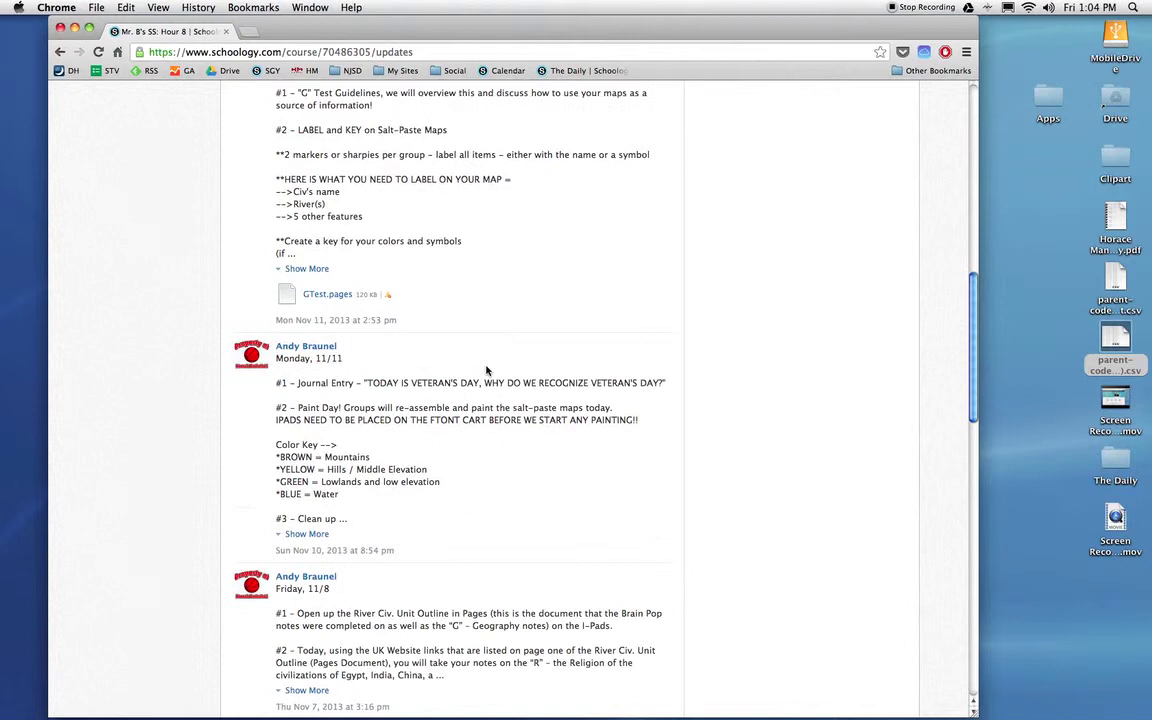
pyautogui.scroll(-3, 486, 371)
pyautogui.scroll(15, 486, 371)
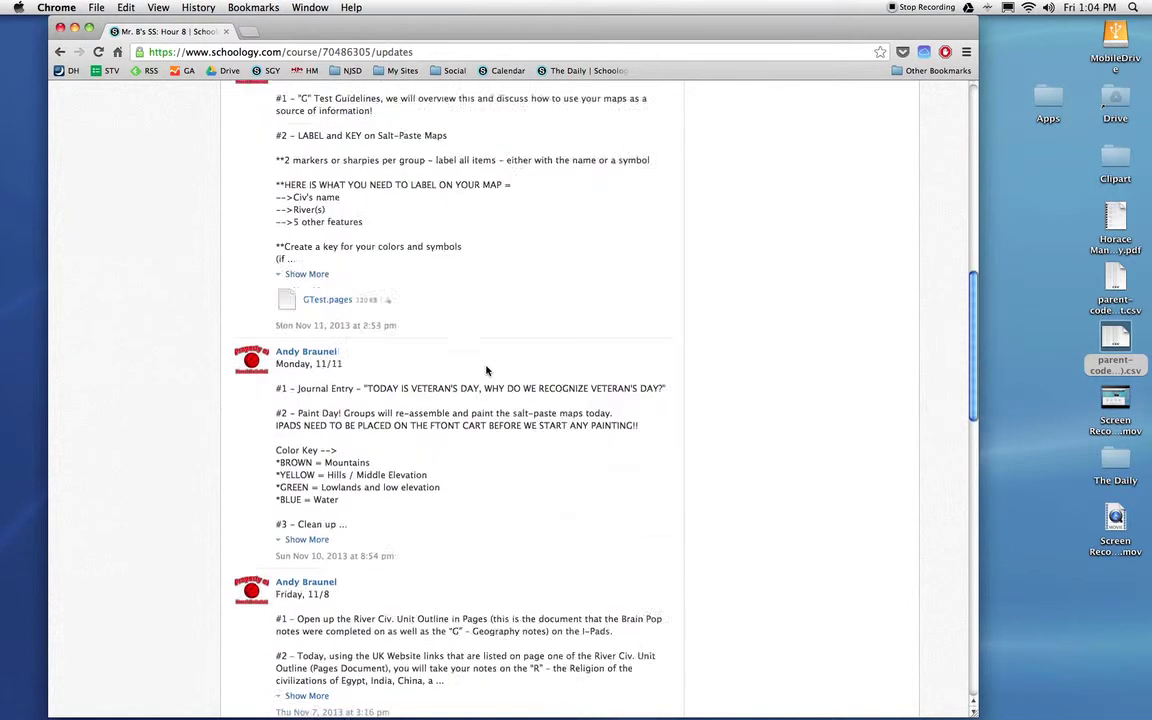
pyautogui.scroll(2, 486, 371)
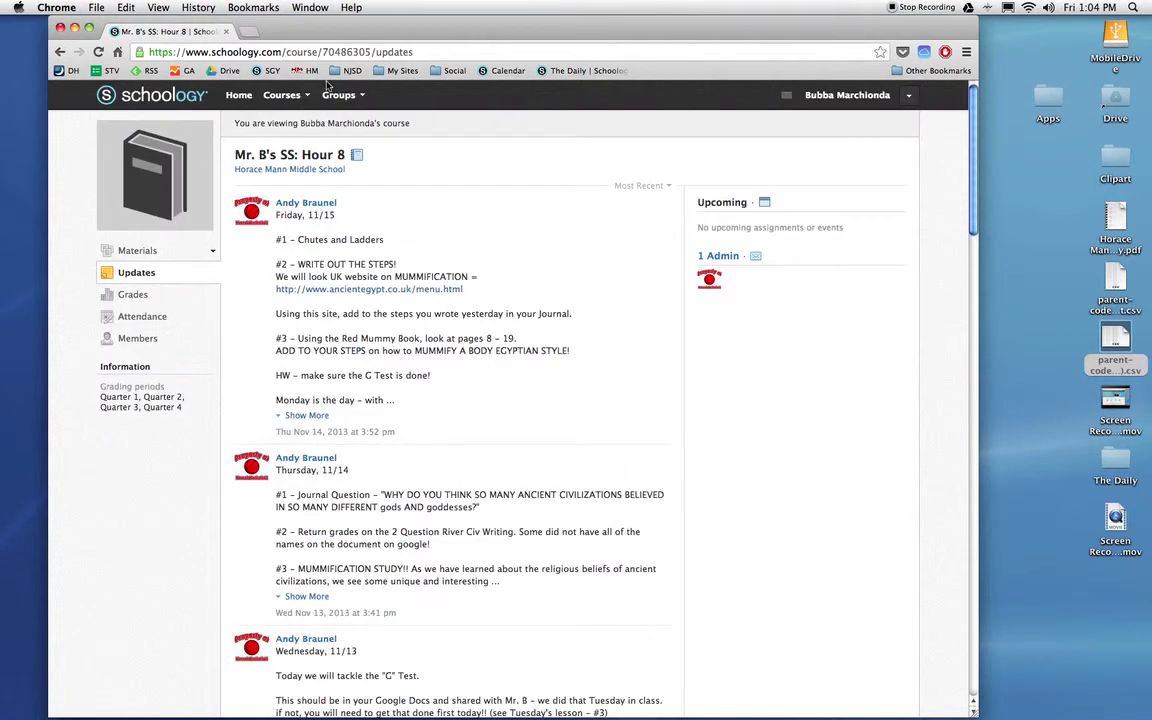
# Switch to the Horace Mann Middle School Home Page course and browse its updates
pyautogui.click(289, 96)
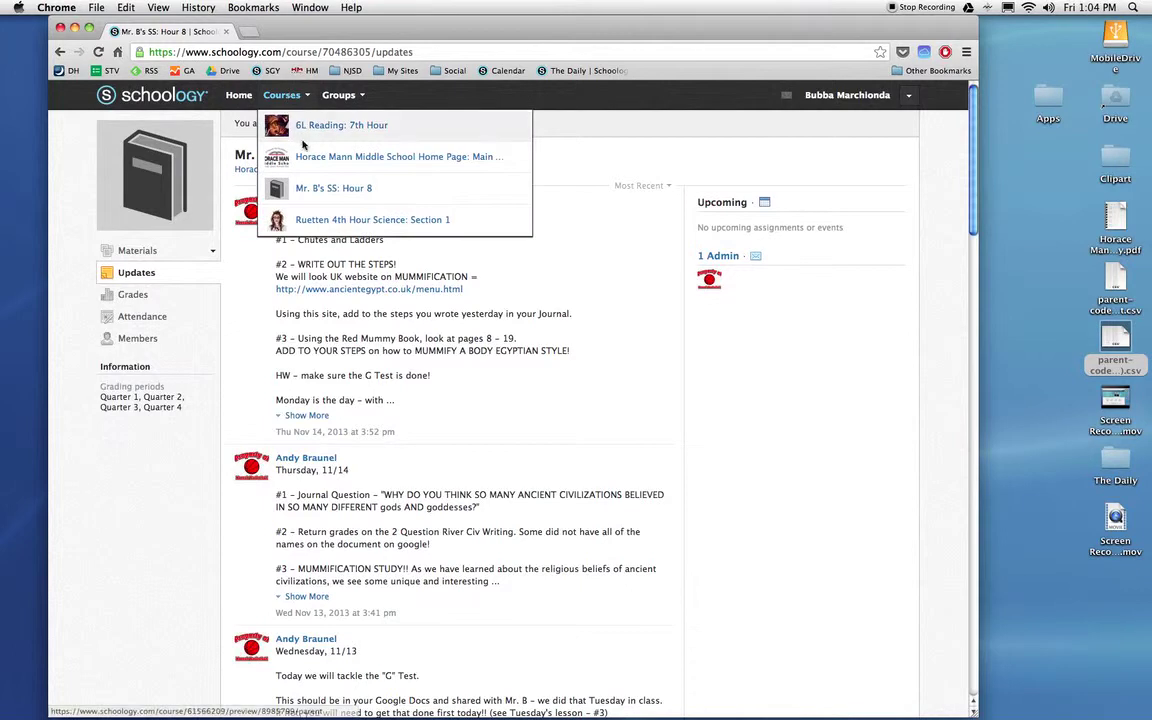
pyautogui.click(390, 160)
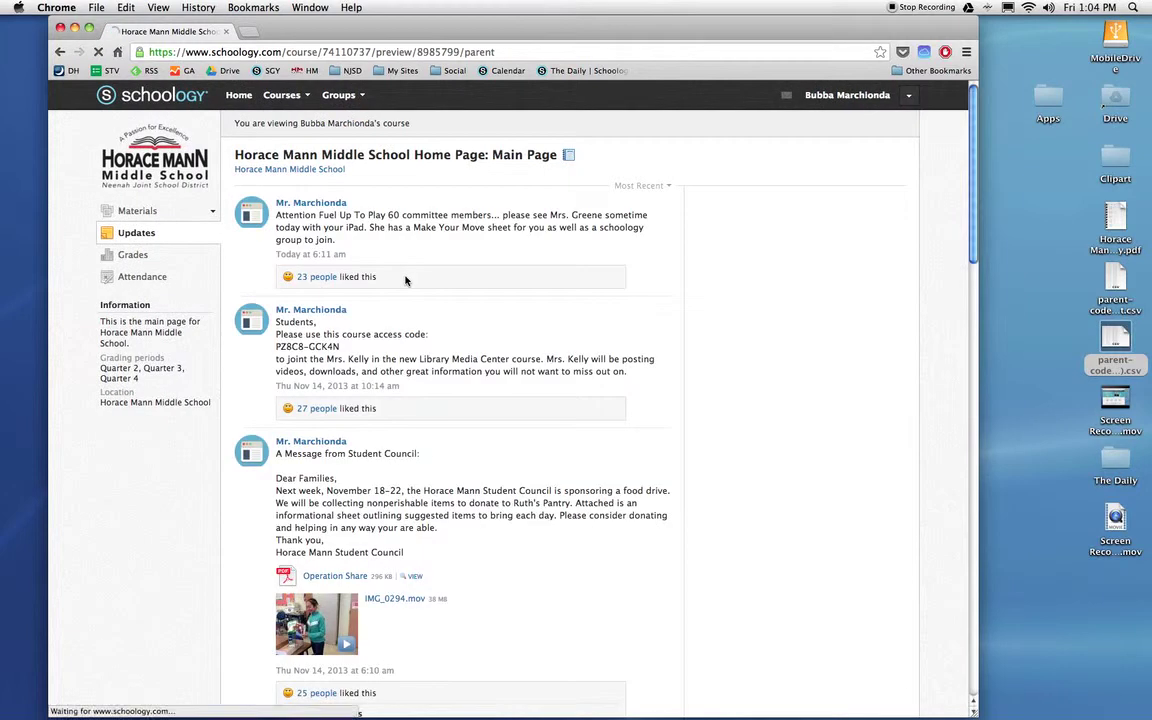
pyautogui.scroll(-3, 404, 285)
pyautogui.scroll(-15, 405, 299)
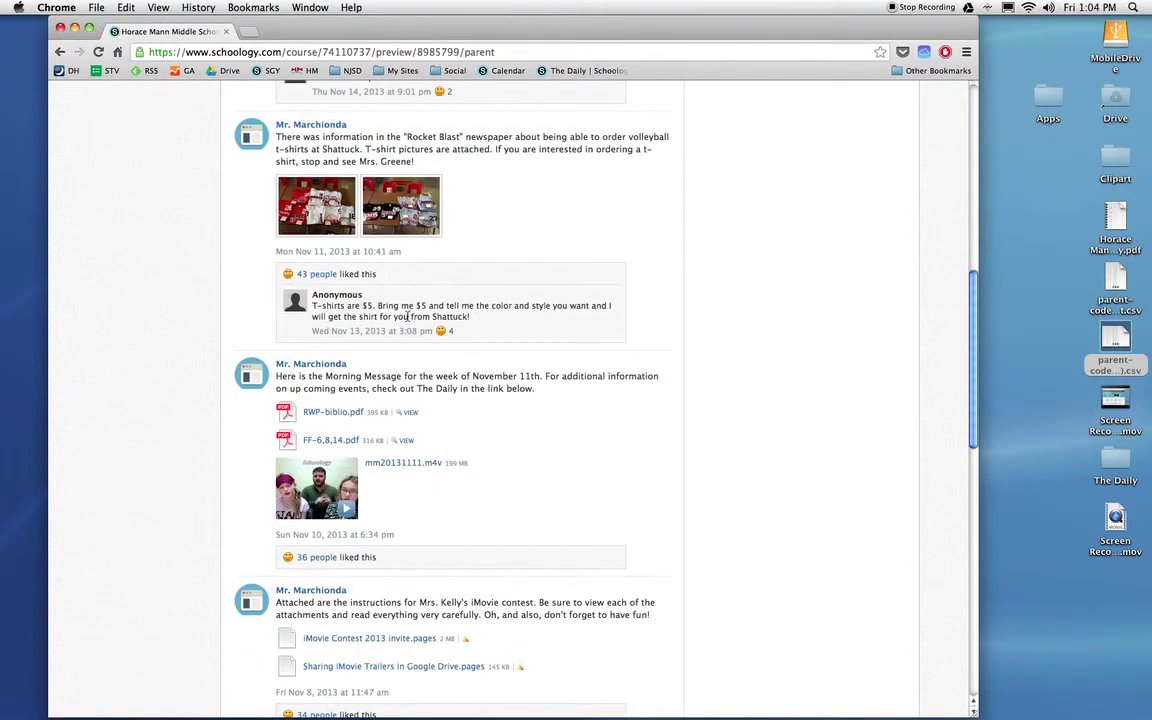
pyautogui.scroll(6, 407, 317)
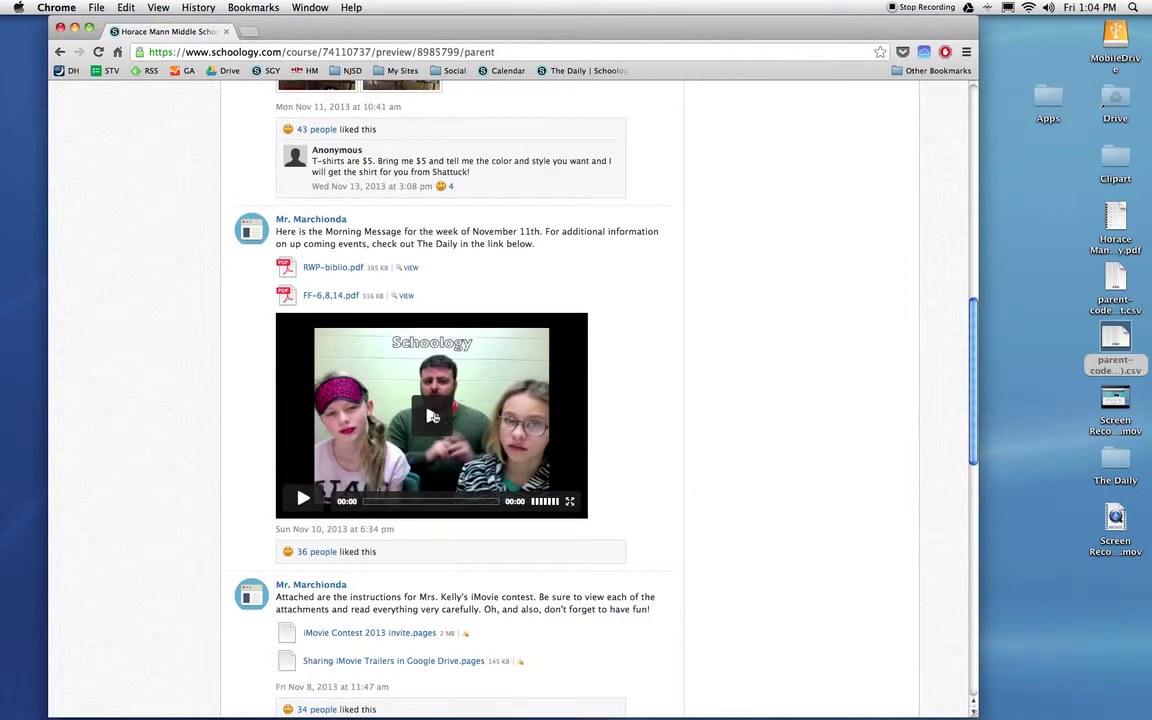
# Play the Morning Message video briefly, pause it, and return to the top
pyautogui.click(302, 500)
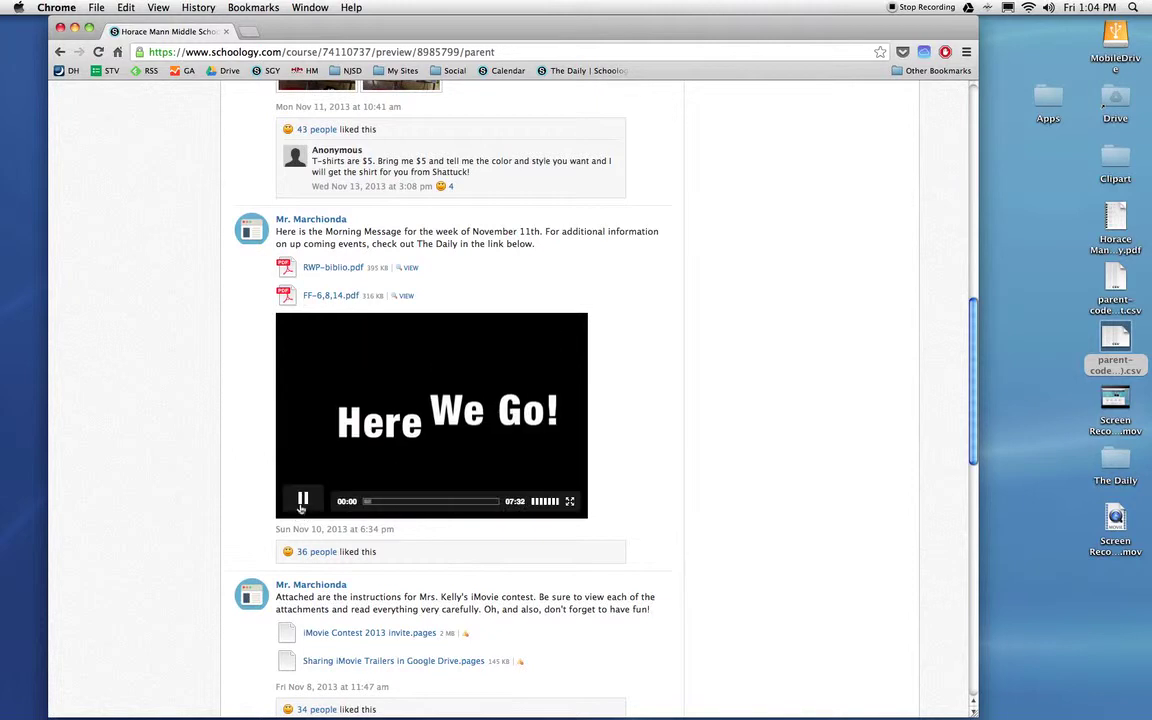
pyautogui.click(302, 500)
pyautogui.scroll(10, 302, 506)
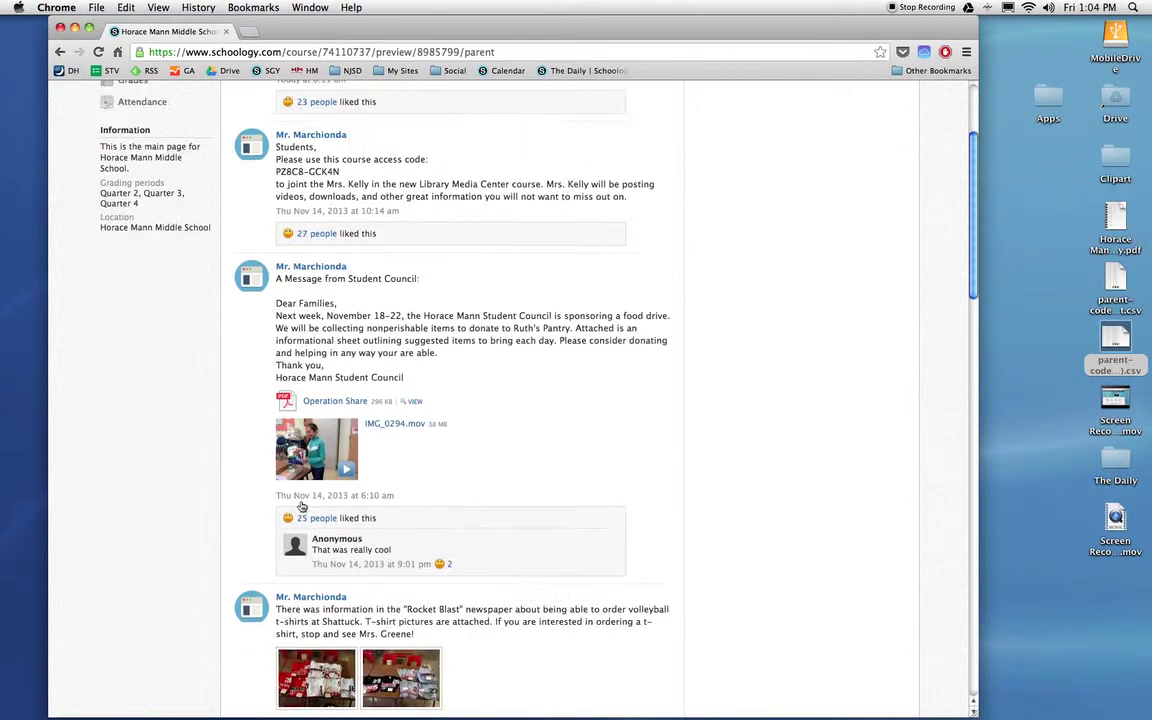
pyautogui.scroll(5, 302, 506)
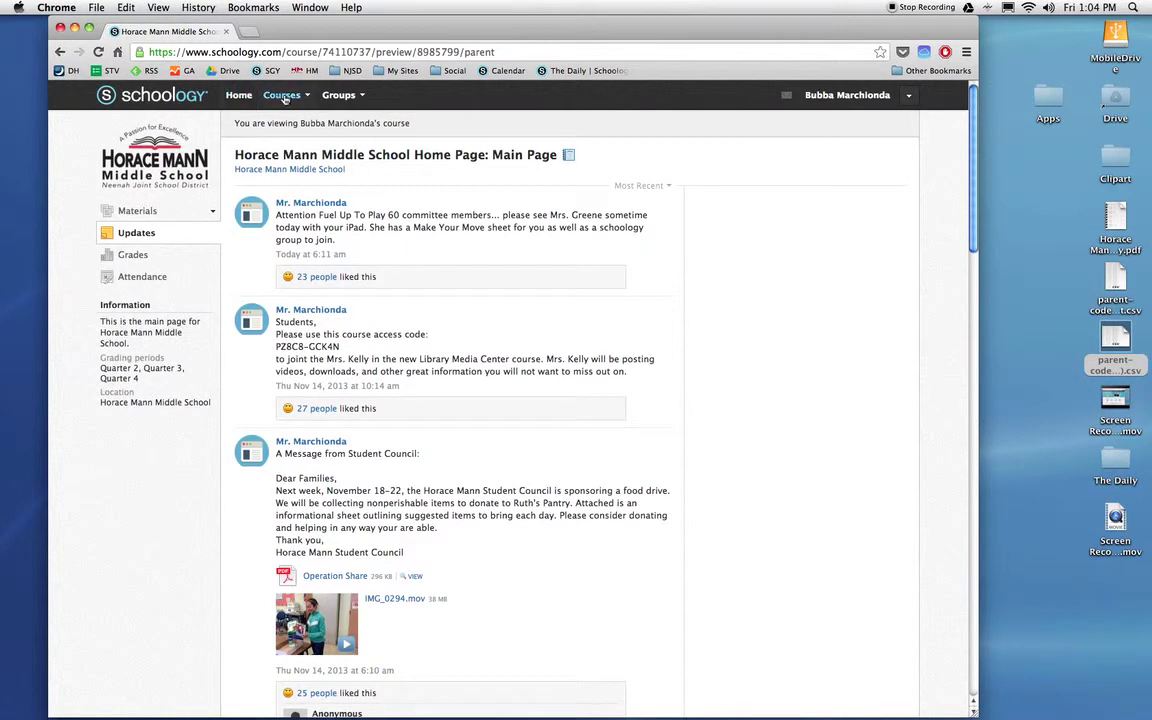
# Return Home, glance at the account menu, then open the child's Grades/Attendance page
pyautogui.click(246, 99)
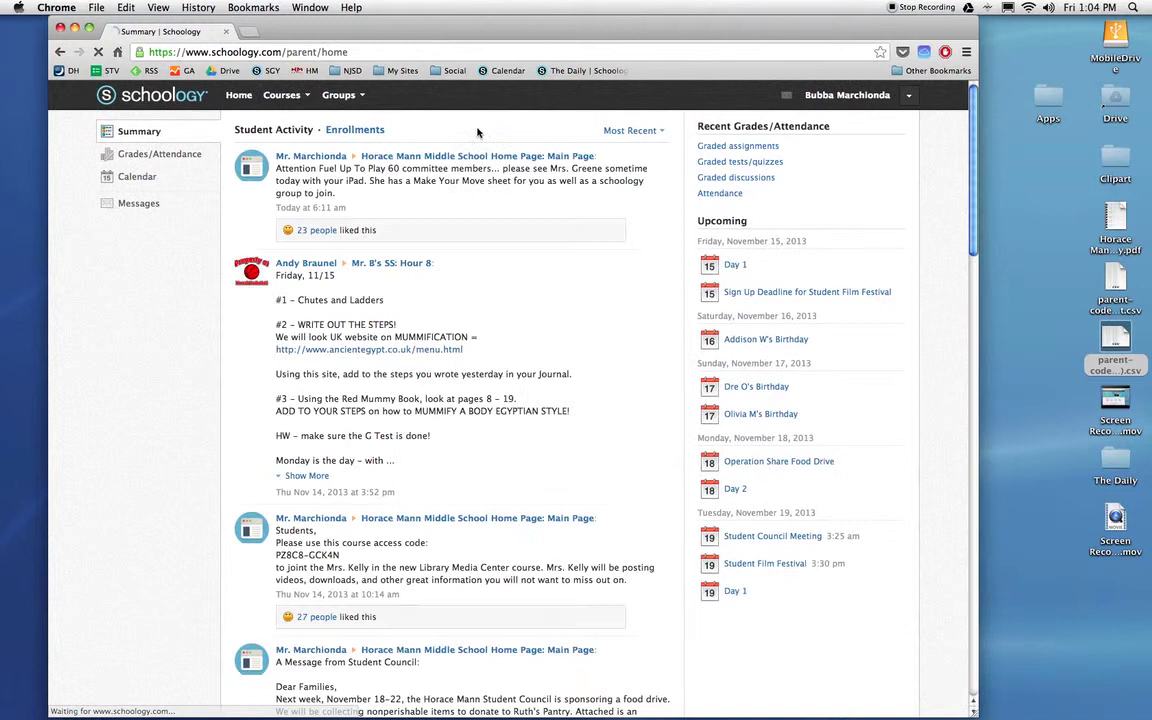
pyautogui.click(910, 96)
pyautogui.click(910, 96)
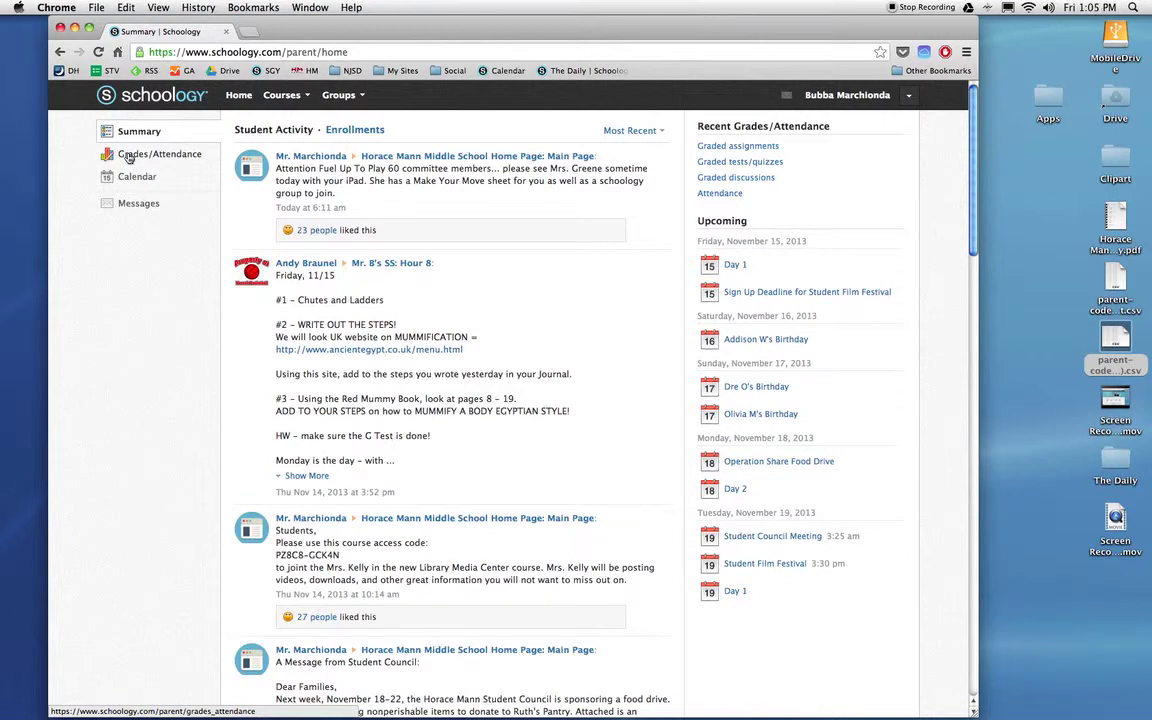
pyautogui.click(128, 158)
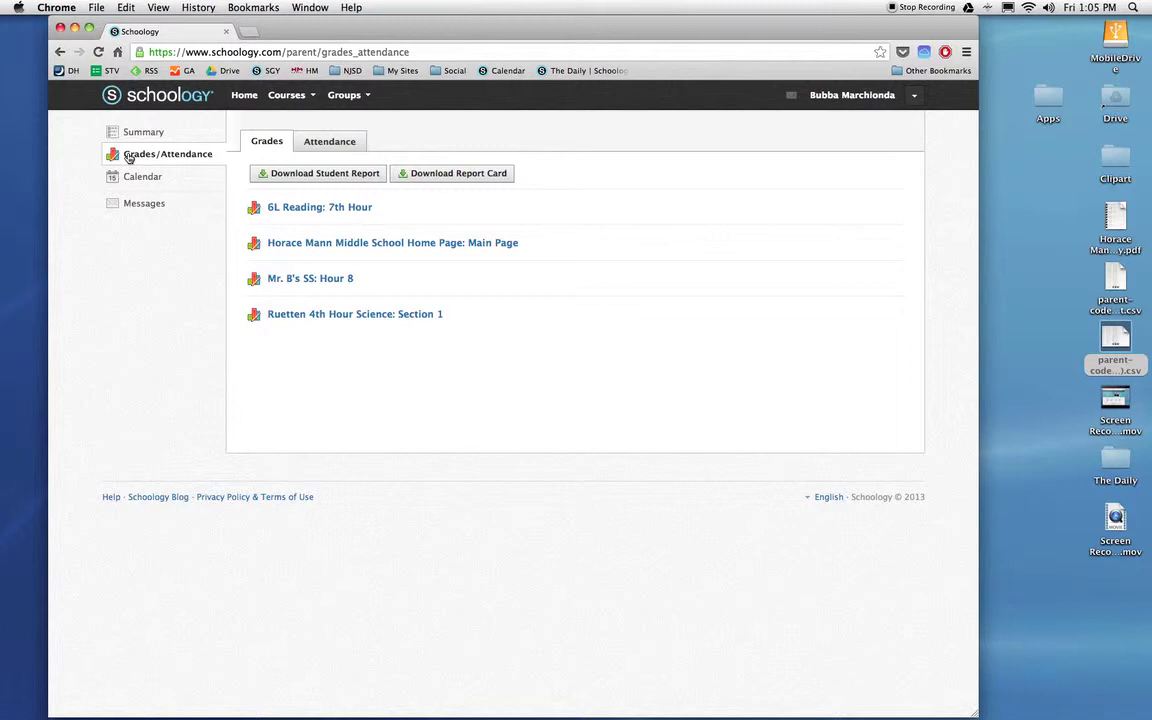
# Expand Ruetten 4th Hour Science: Section 1 grades and open the 4 Rules of Observation quiz
pyautogui.click(318, 316)
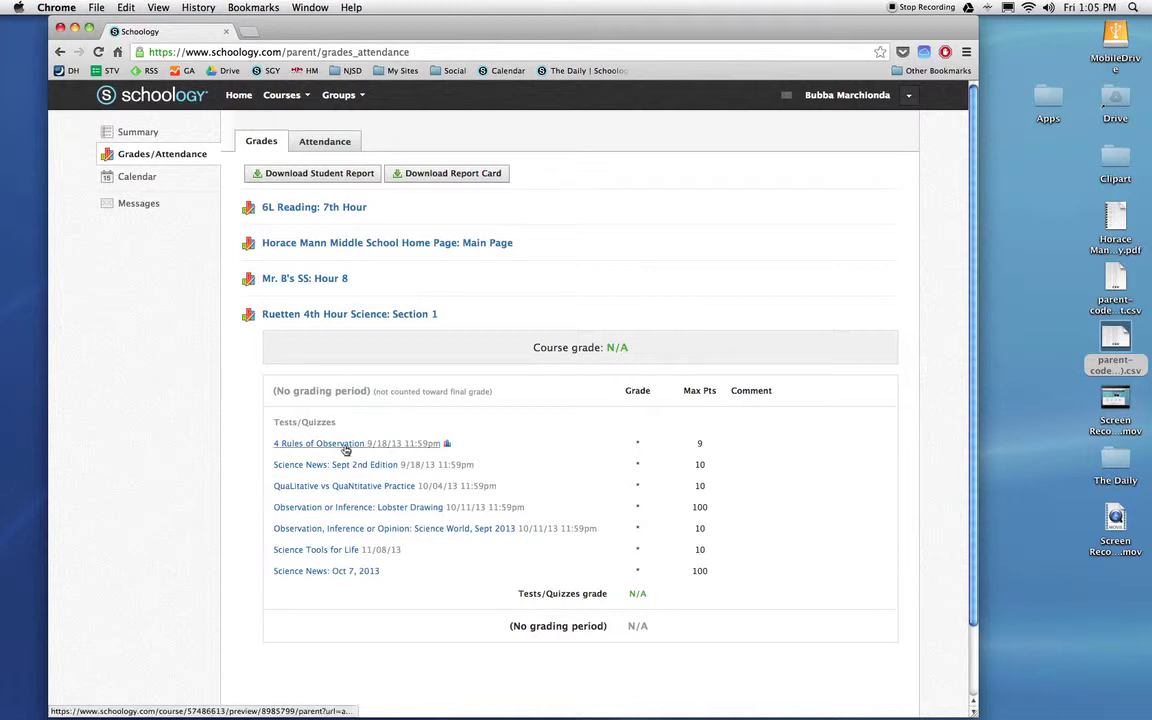
pyautogui.click(320, 448)
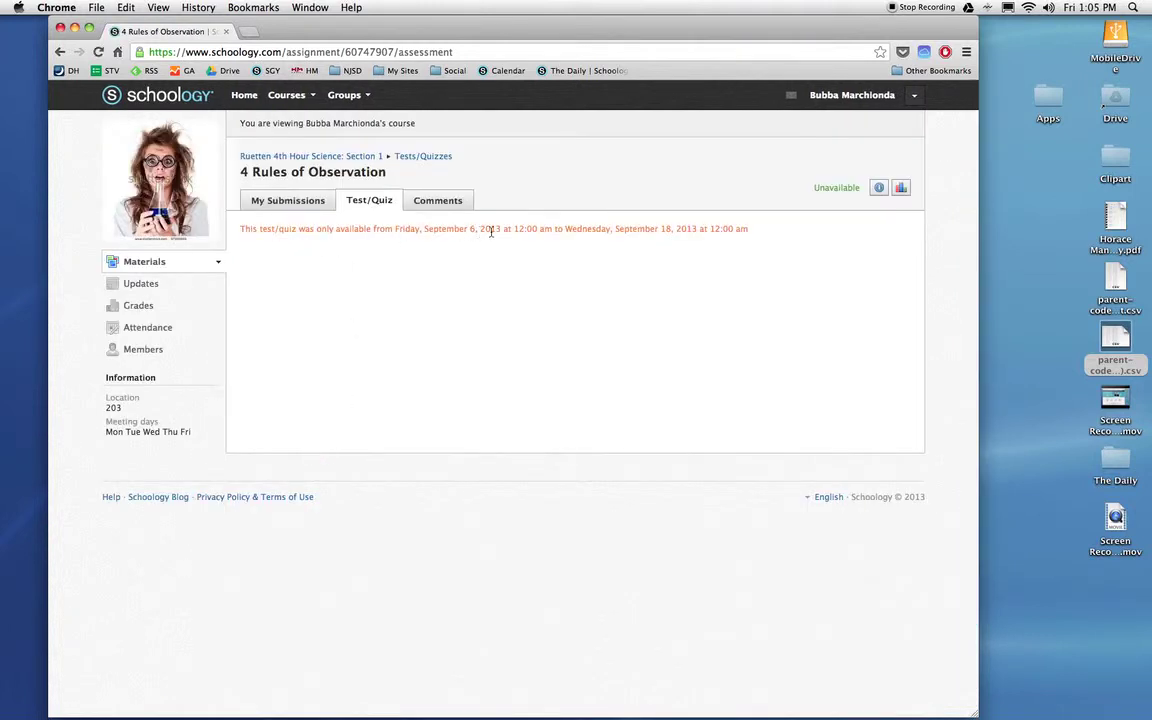
# Check the quiz's My Submissions and Comments tabs, then go back to Home
pyautogui.click(286, 203)
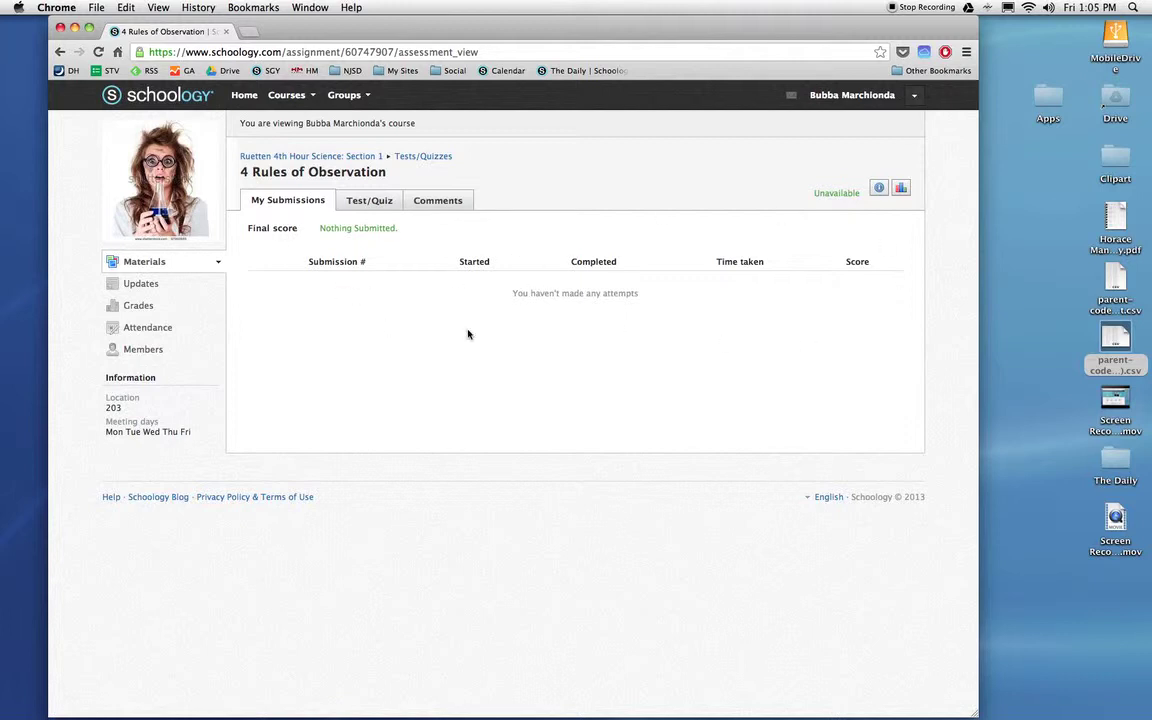
pyautogui.click(444, 201)
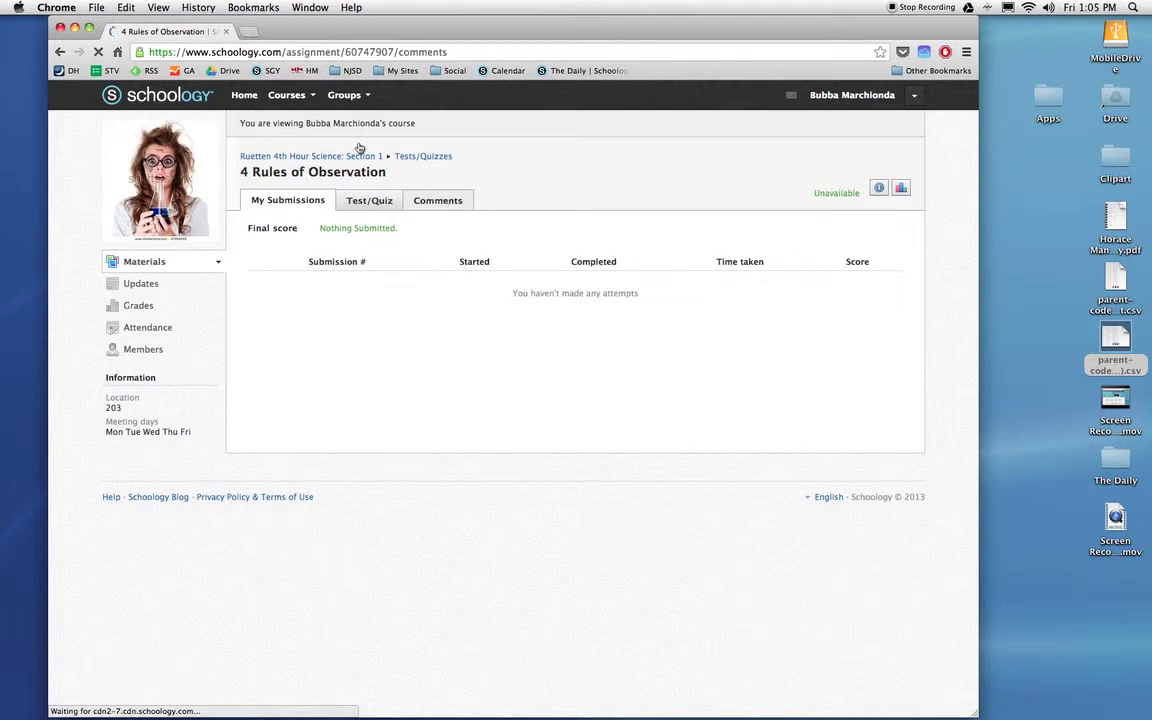
pyautogui.click(244, 96)
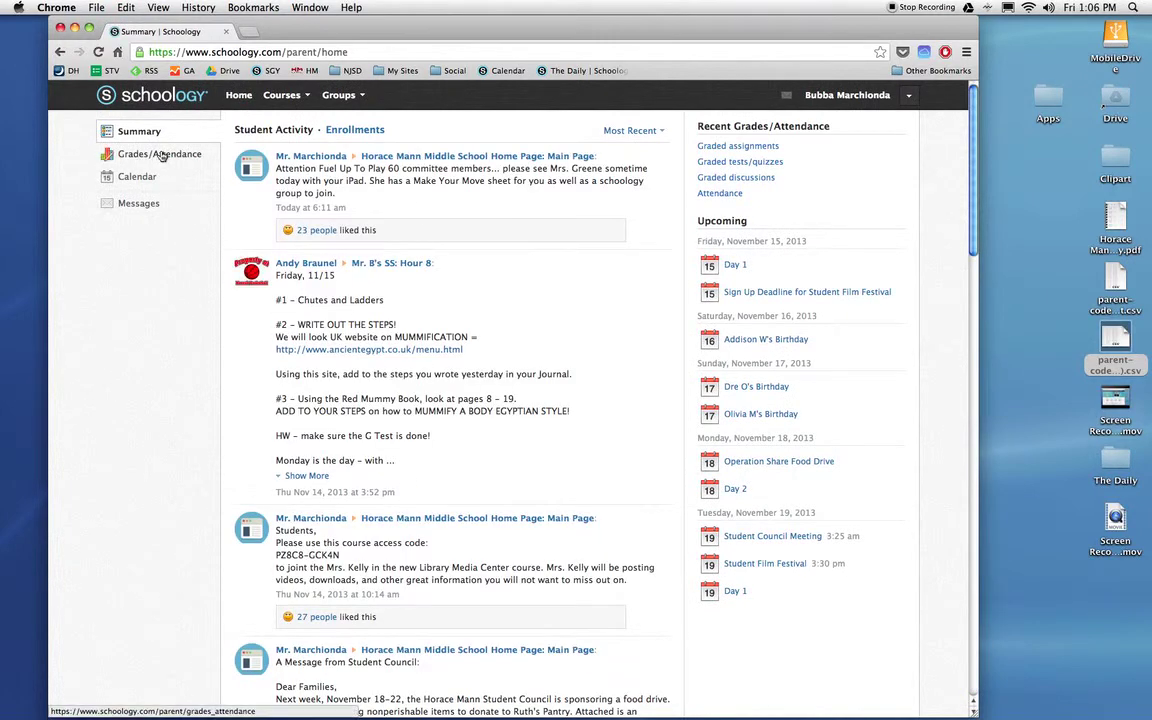
pyautogui.click(145, 178)
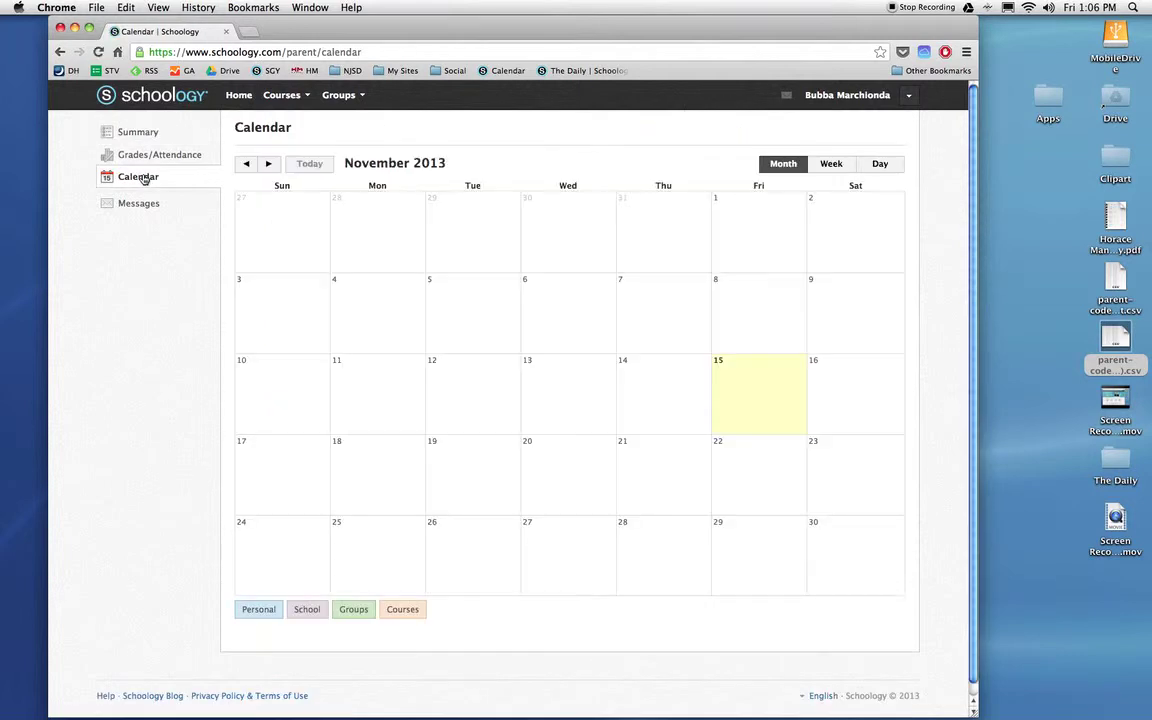
pyautogui.scroll(-3, 601, 356)
pyautogui.scroll(3, 625, 404)
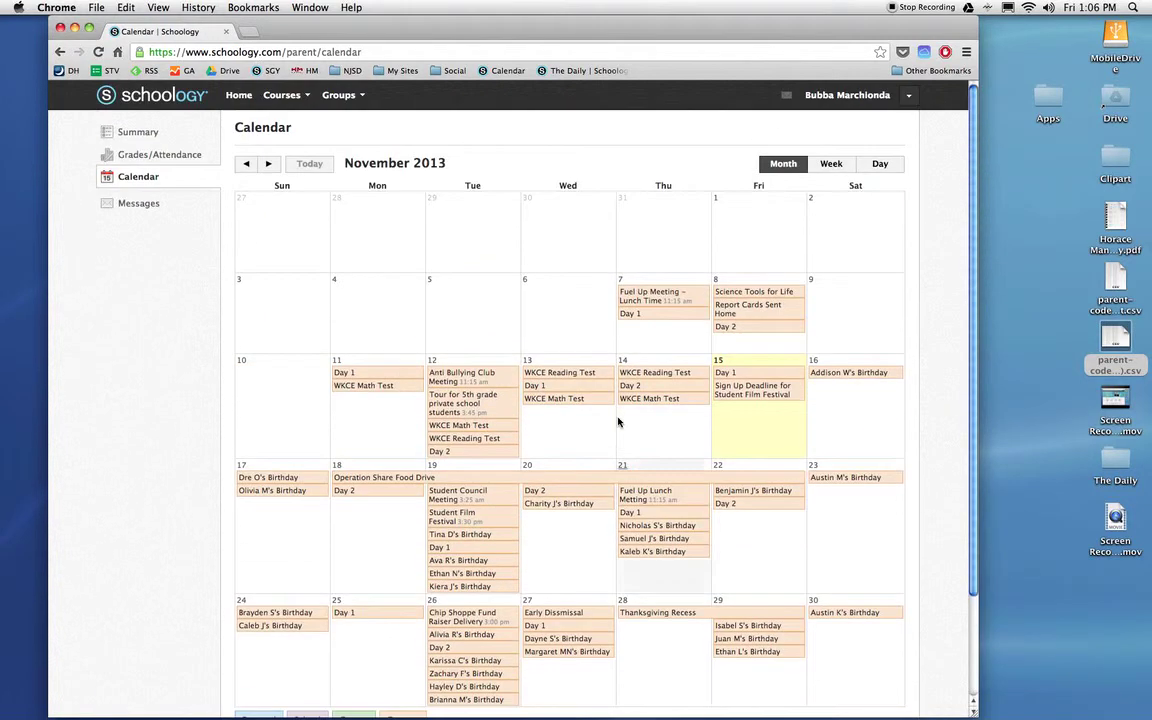
pyautogui.moveTo(684, 386)
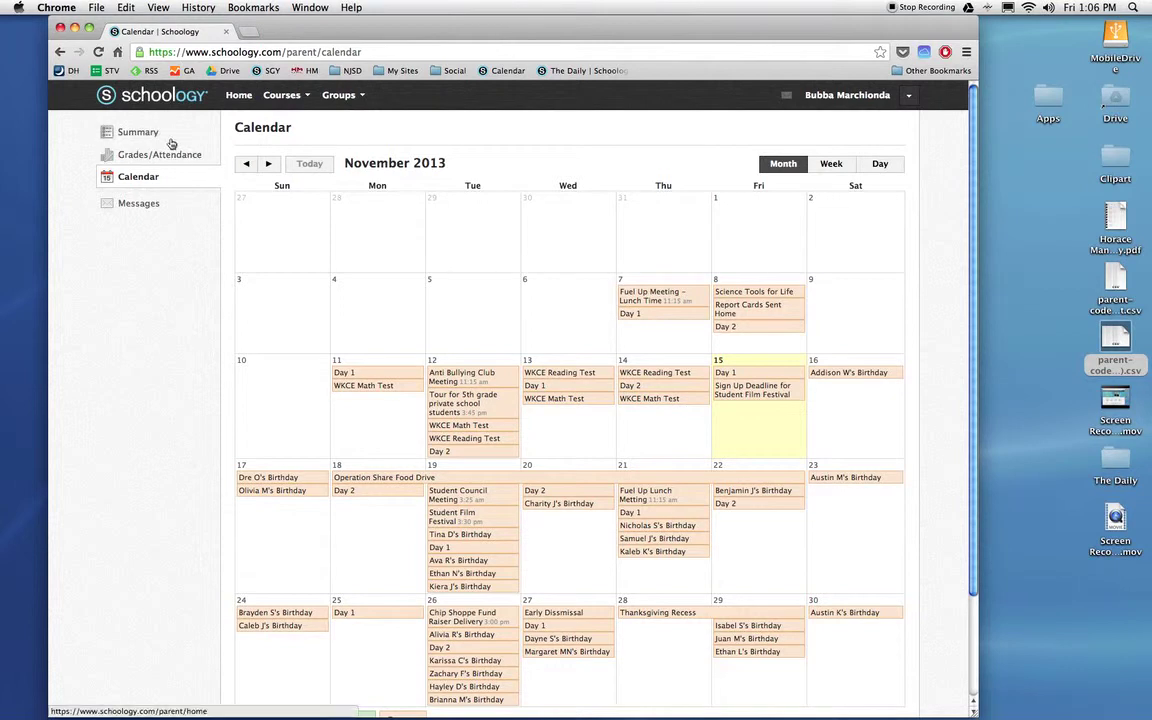
pyautogui.click(247, 107)
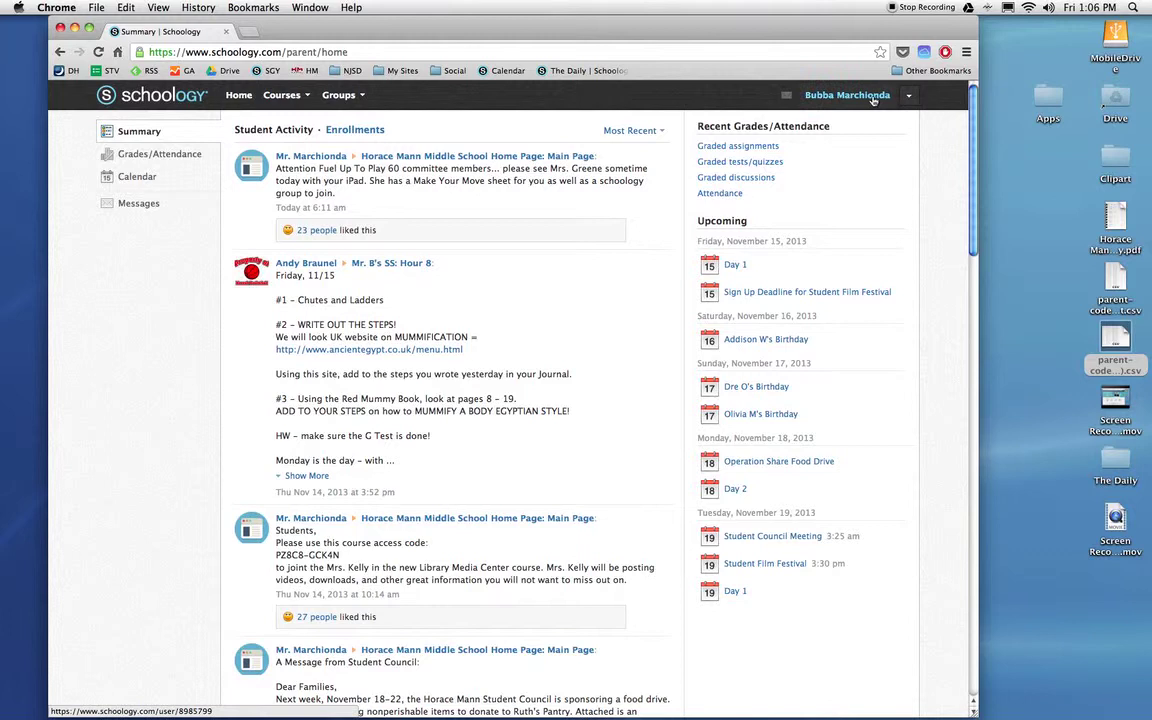
# Open the account's email notification settings and turn the email summary On
pyautogui.click(906, 98)
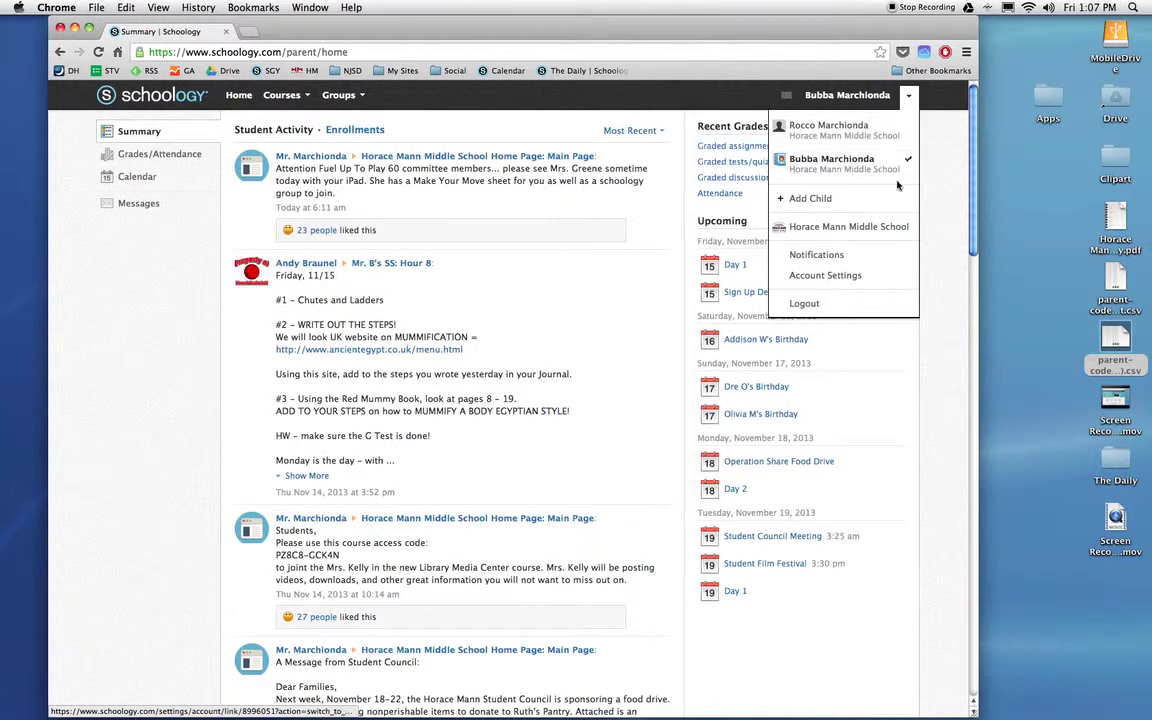
pyautogui.click(826, 259)
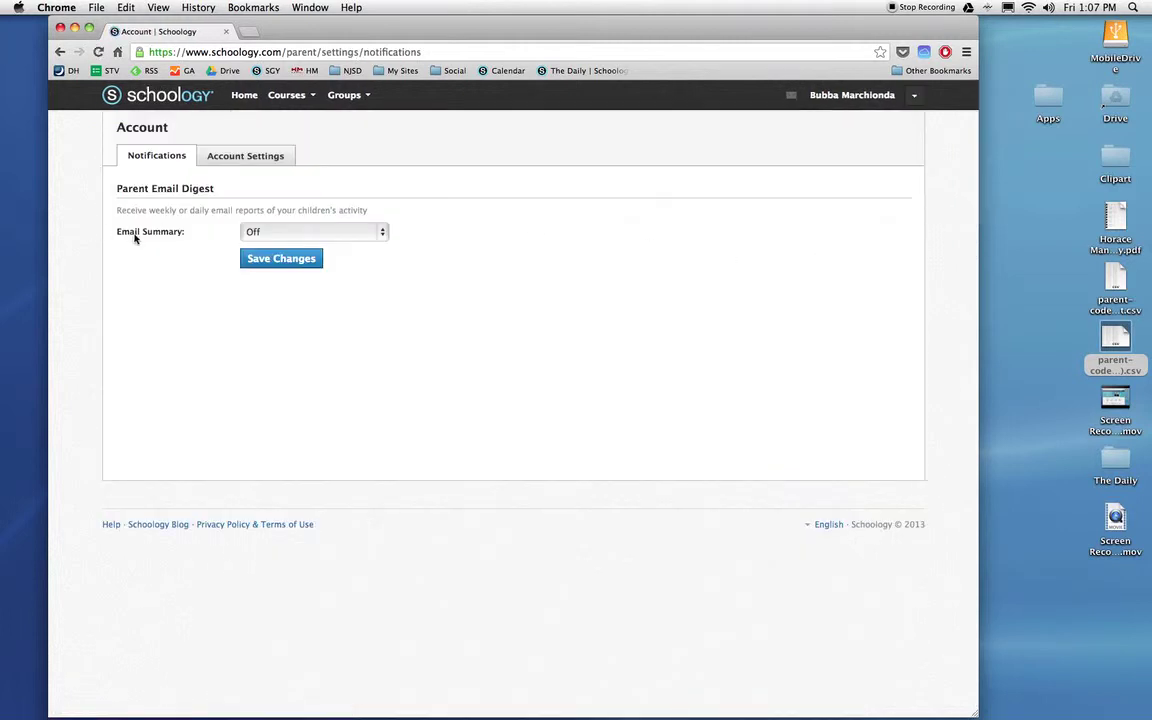
pyautogui.click(274, 231)
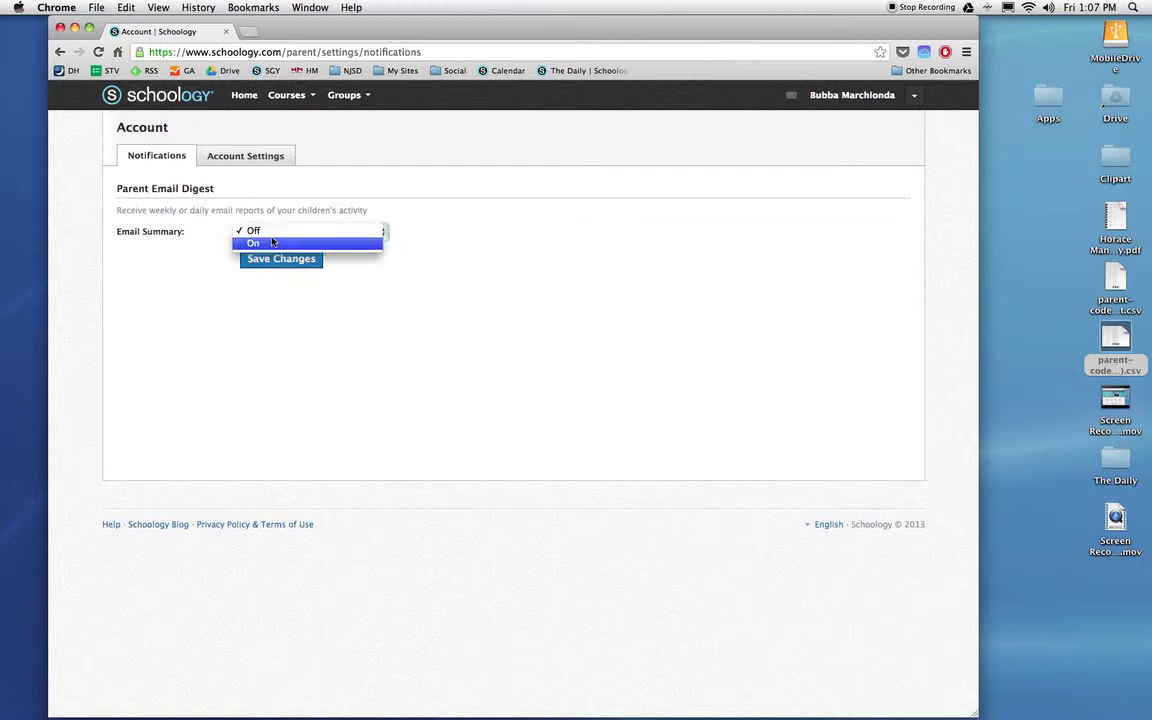
pyautogui.click(272, 242)
# Set the digest to repeat Weekly on Sunday at 05:00AM and save the changes
pyautogui.click(283, 258)
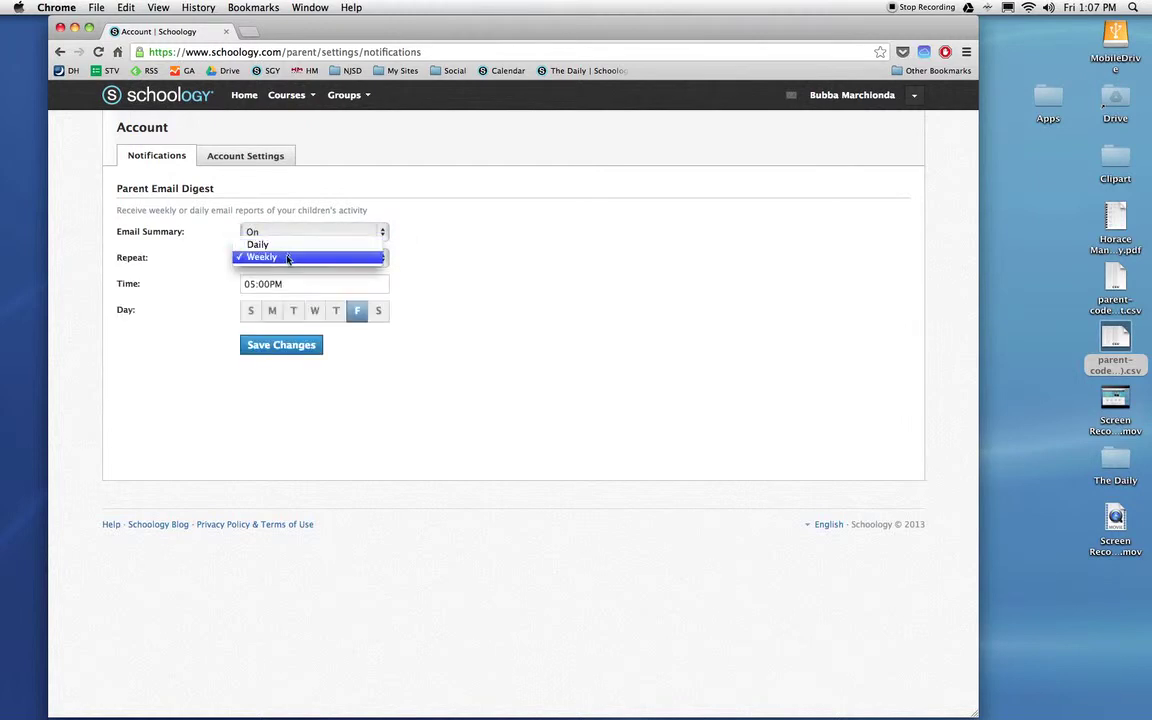
pyautogui.click(287, 257)
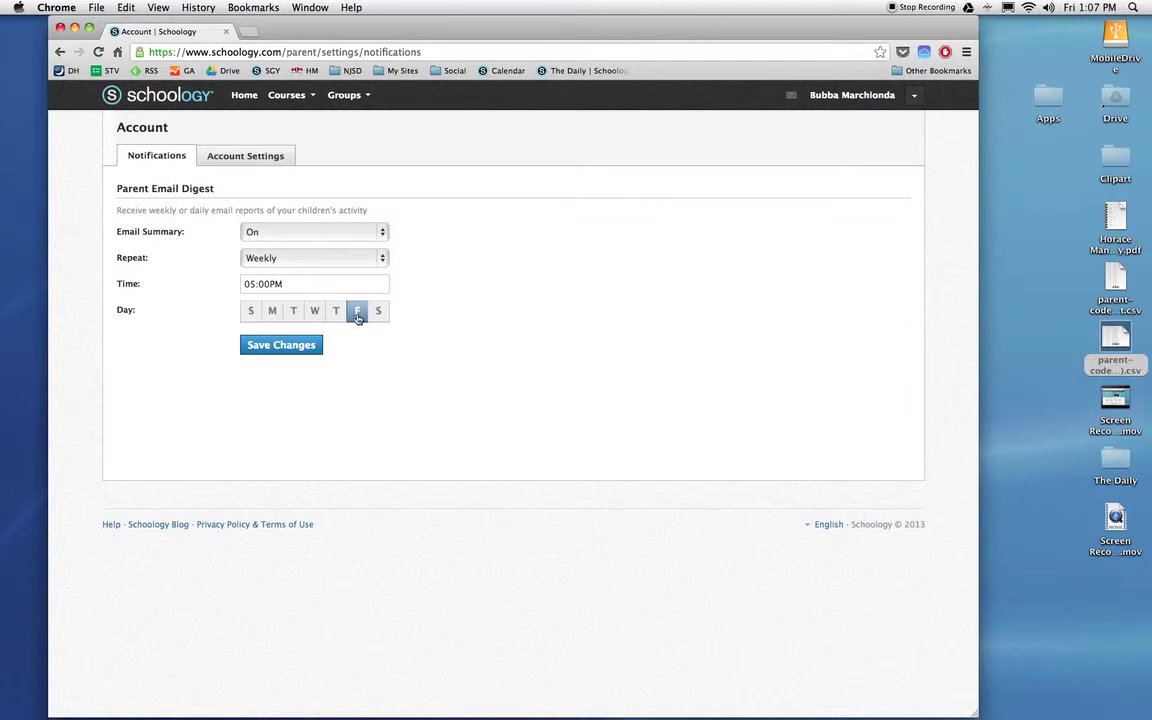
pyautogui.click(250, 313)
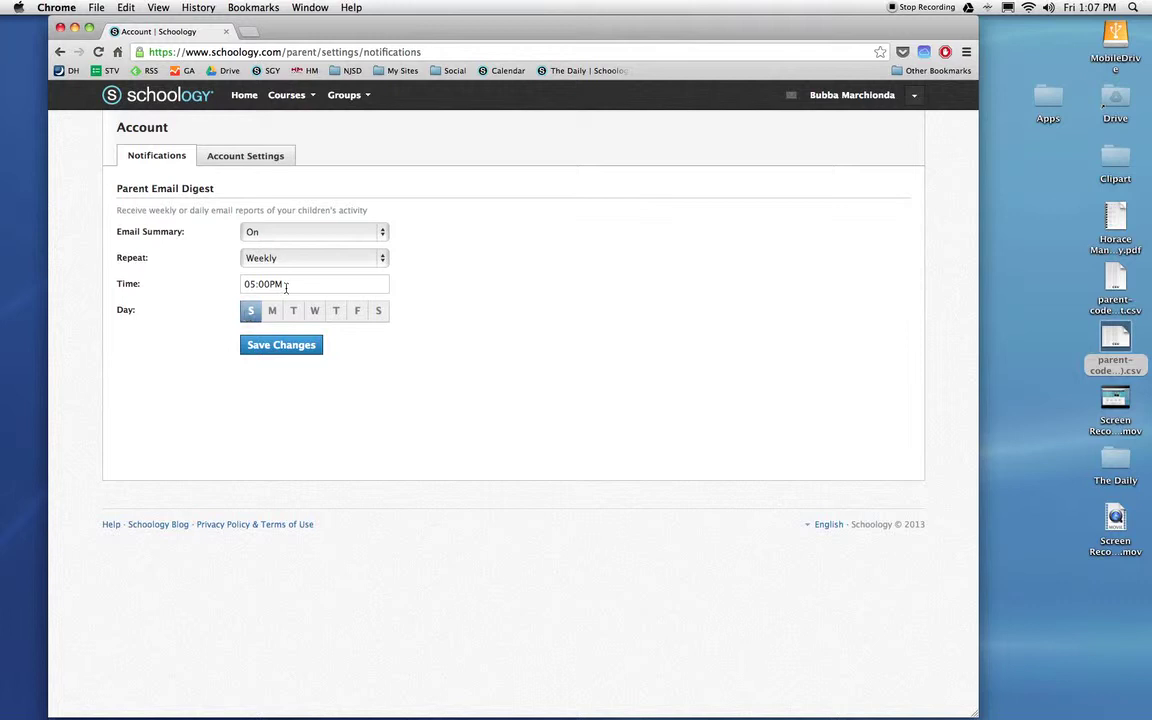
pyautogui.moveTo(268, 284); pyautogui.dragTo(286, 284)
pyautogui.write('A')
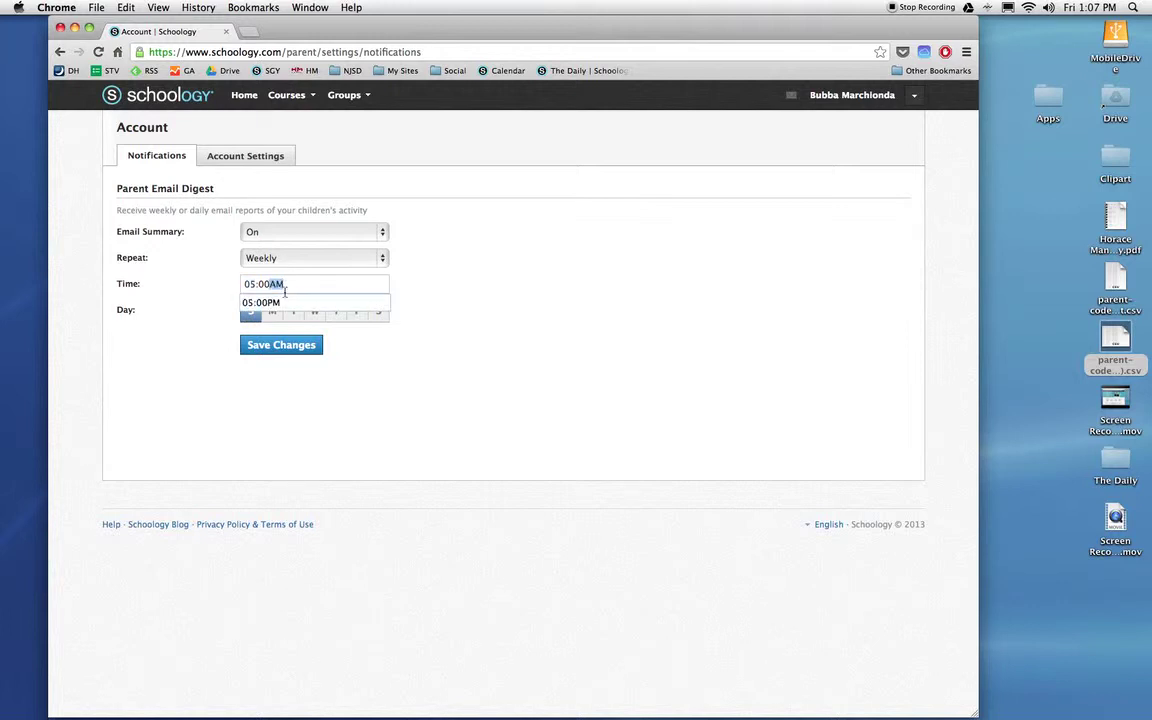
pyautogui.click(620, 309)
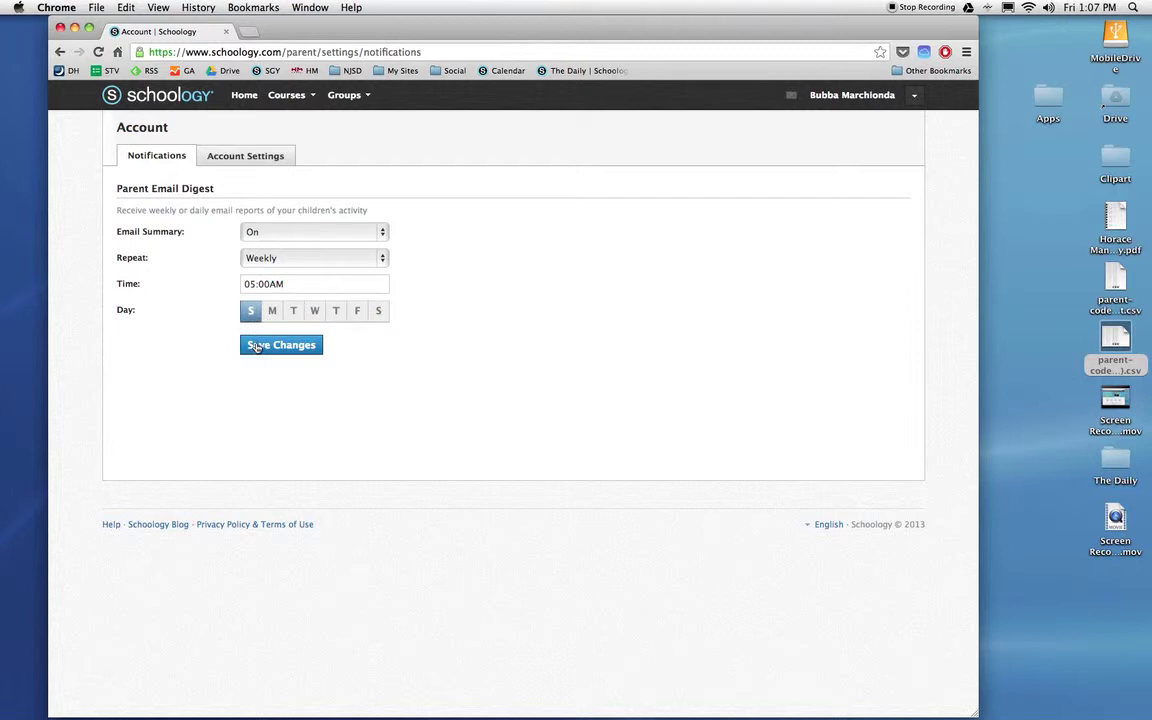
pyautogui.click(257, 345)
# Go to Account Settings and set the title to Mr
pyautogui.click(912, 95)
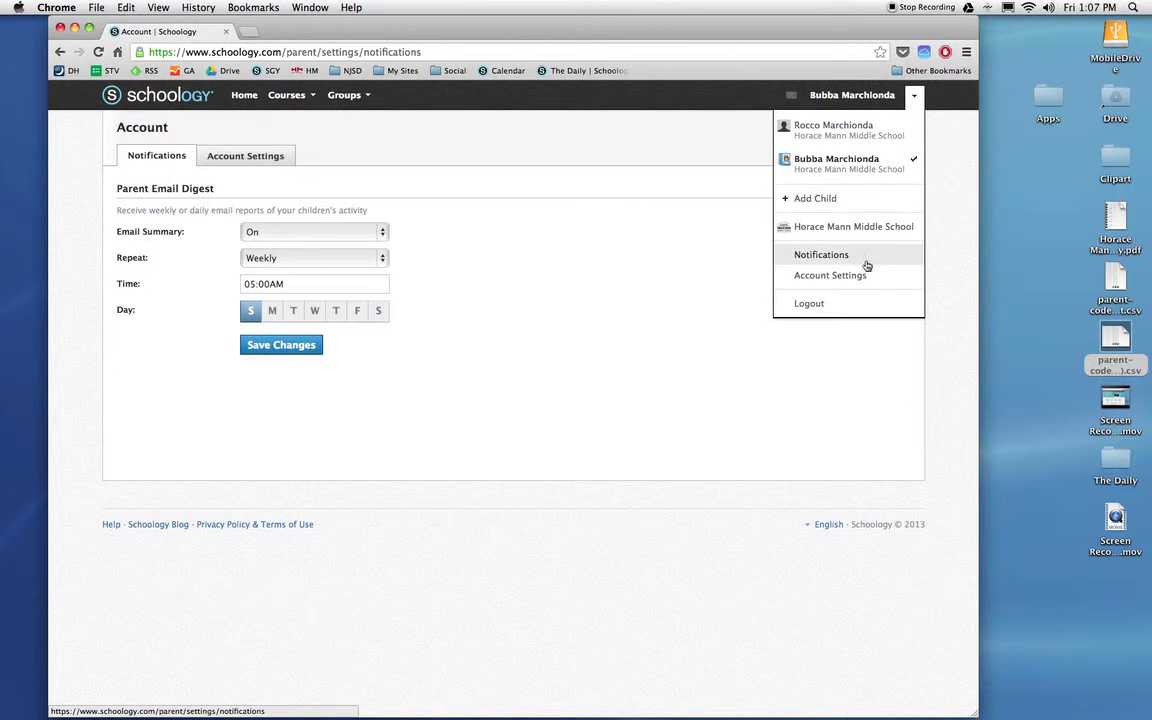
pyautogui.click(476, 185)
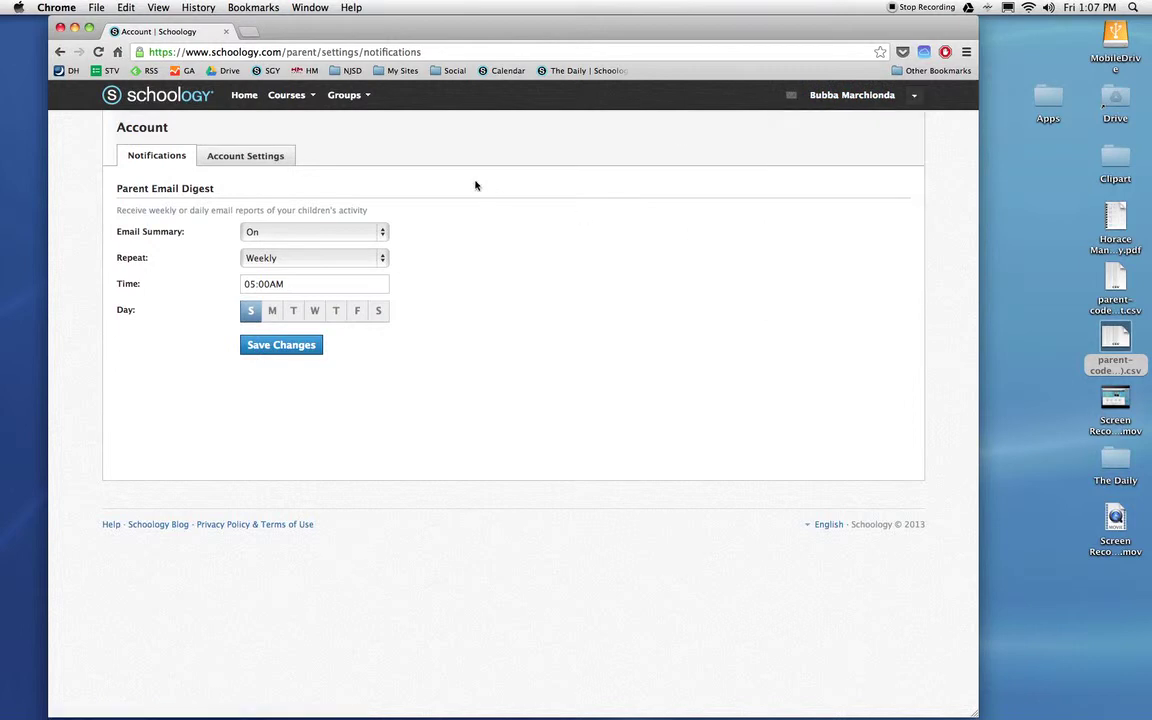
pyautogui.click(255, 157)
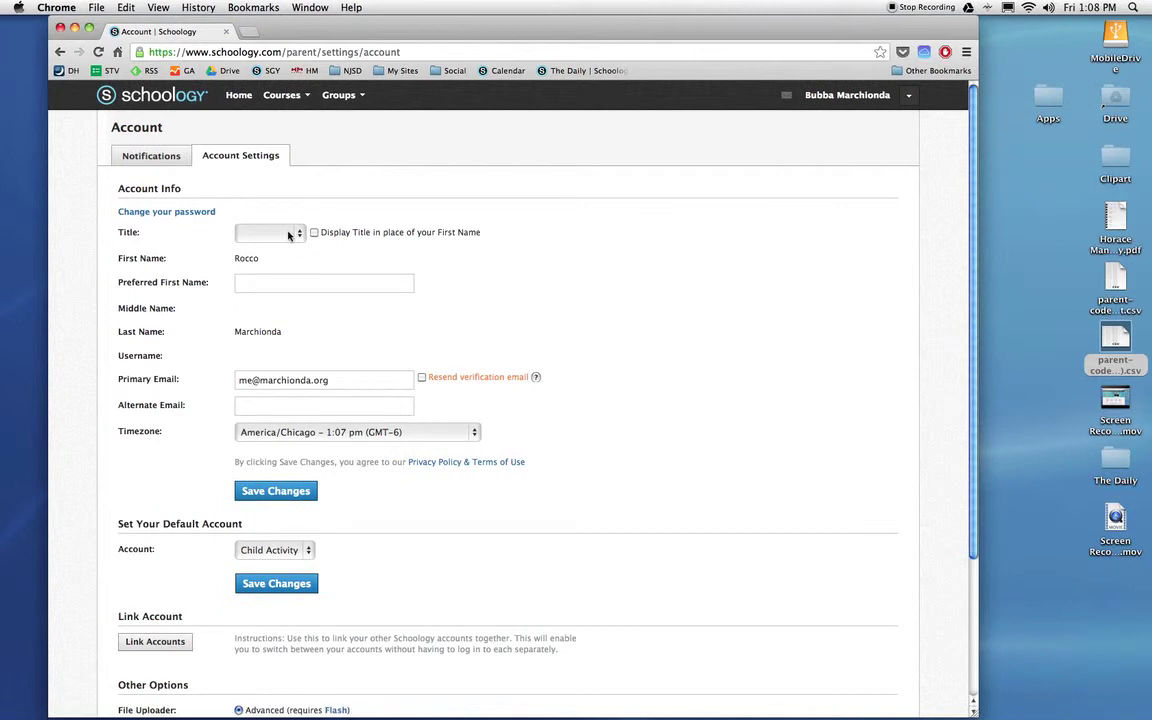
pyautogui.click(284, 232)
pyautogui.click(288, 245)
# Keep Child Activity as the default account and save the changes
pyautogui.scroll(-3, 294, 575)
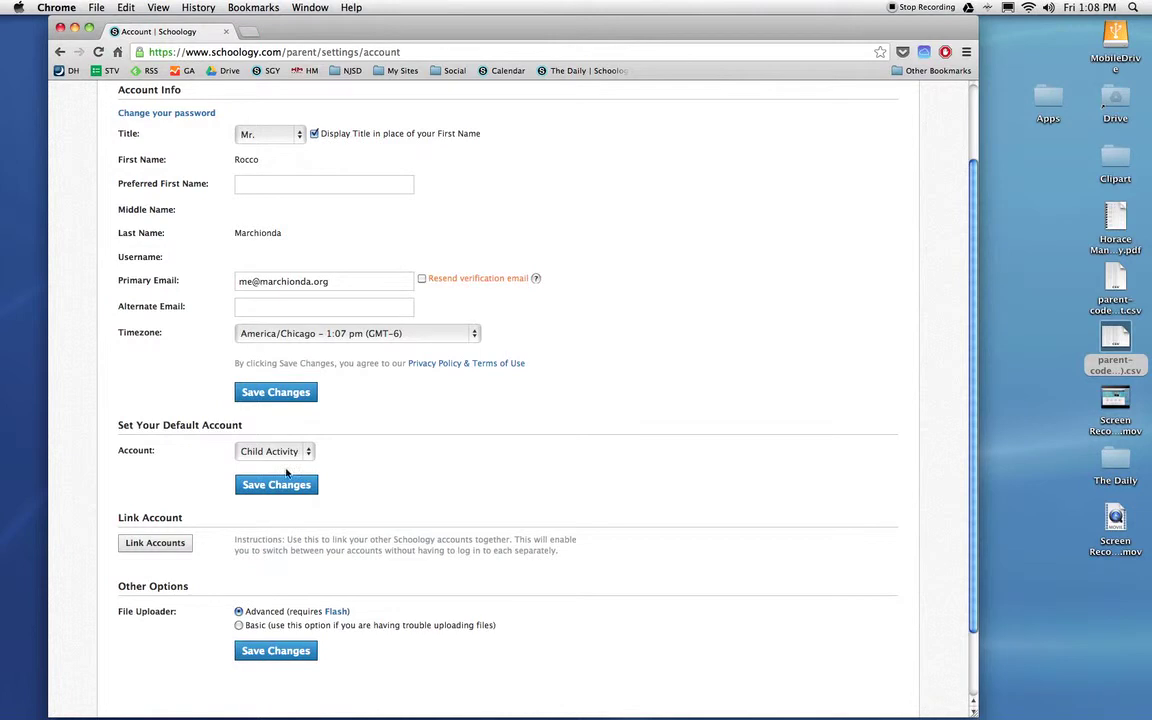
pyautogui.click(290, 453)
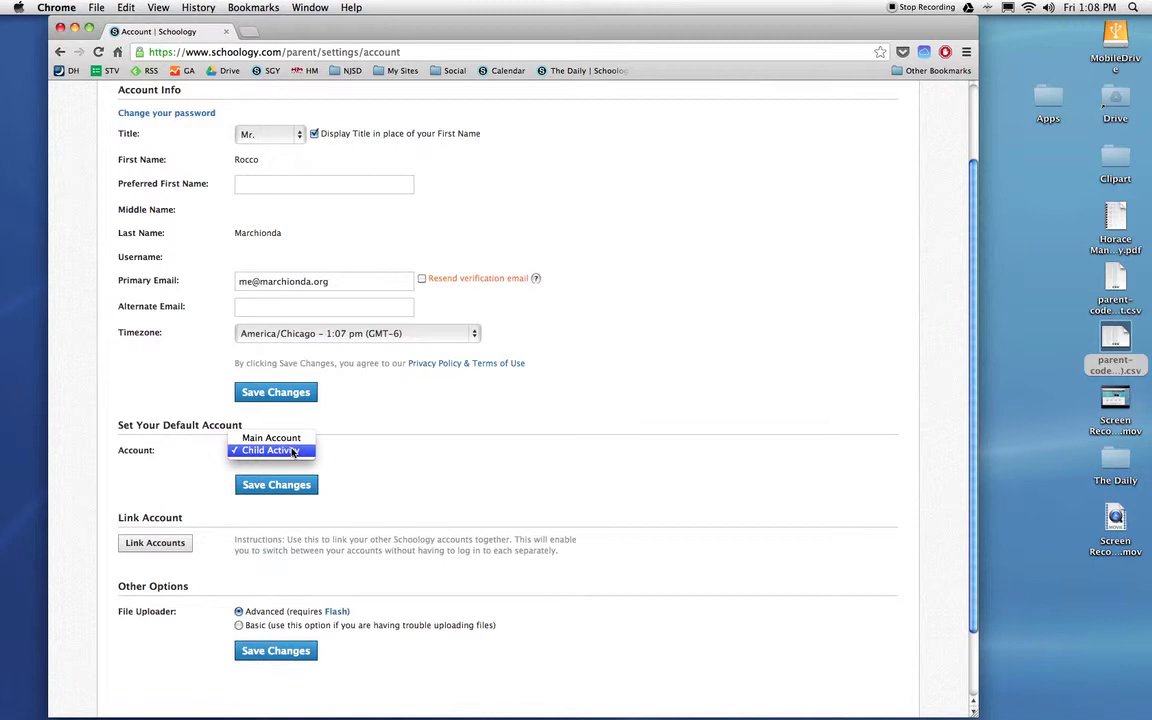
pyautogui.click(293, 452)
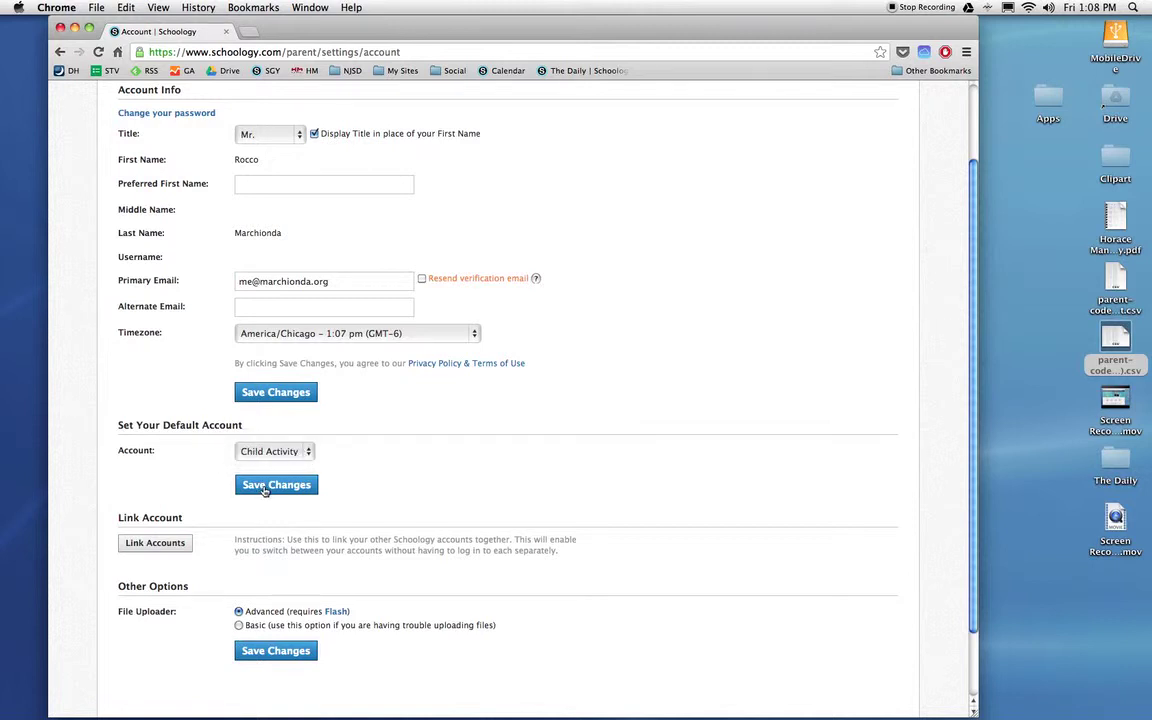
pyautogui.click(265, 487)
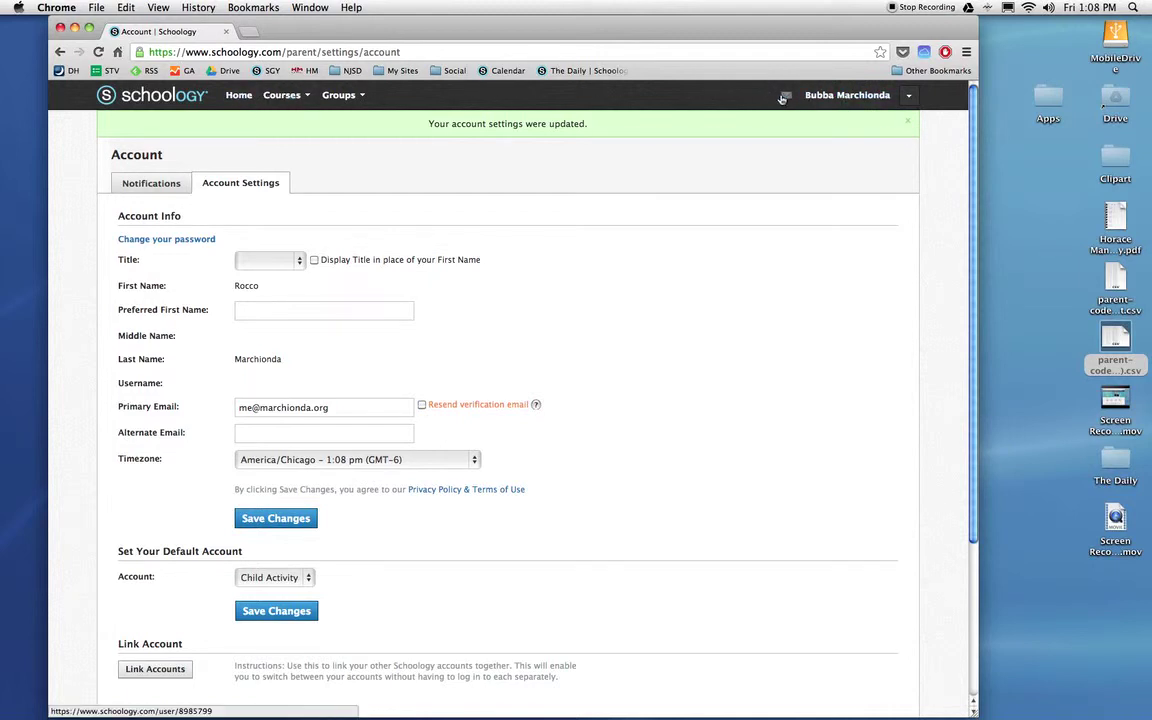
# Try a new message to a typed recipient, close the failed form, and return Home
pyautogui.click(785, 96)
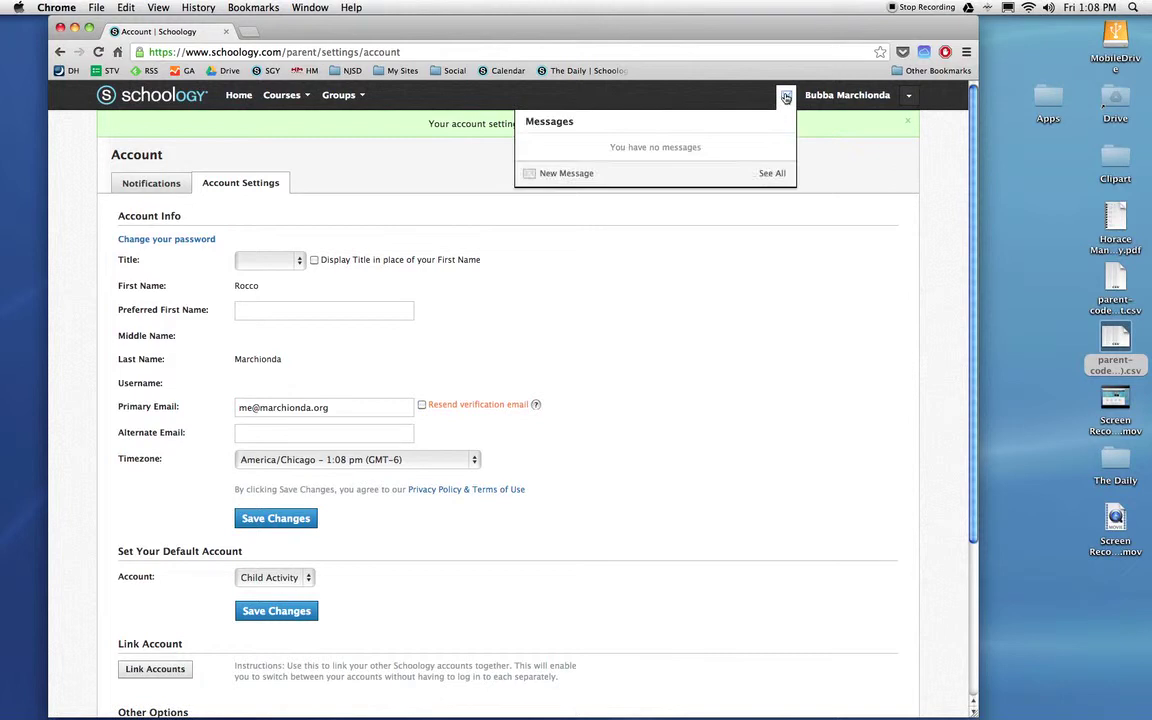
pyautogui.click(576, 174)
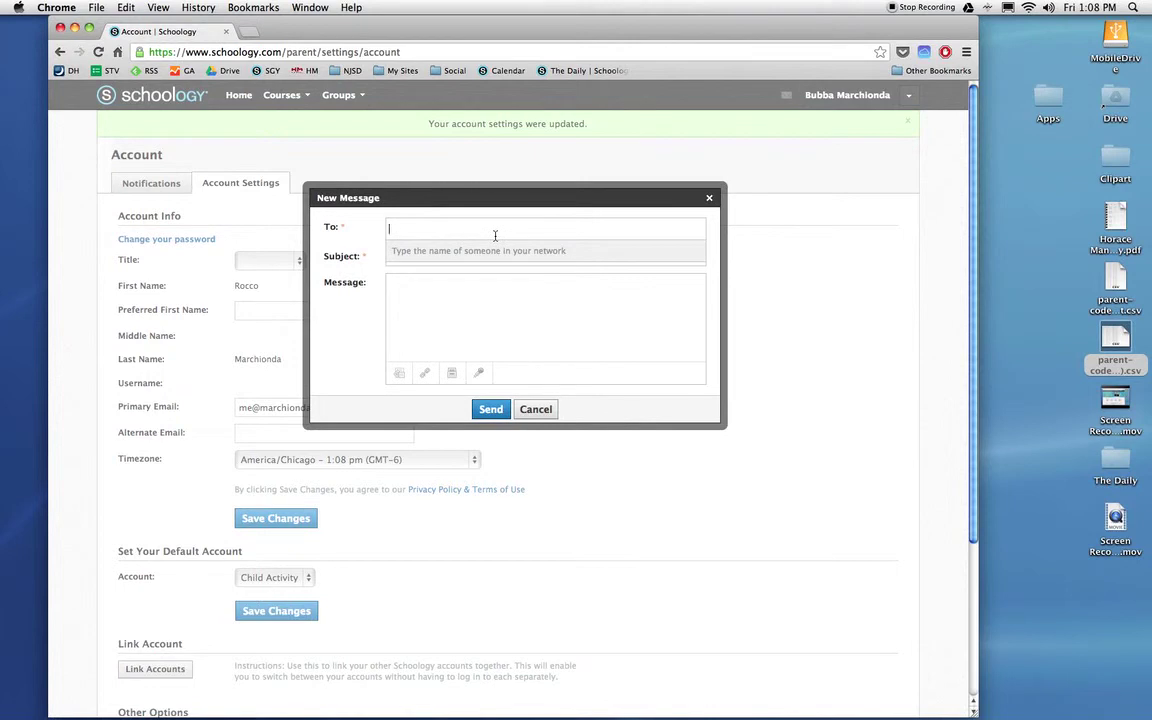
pyautogui.write('braune')
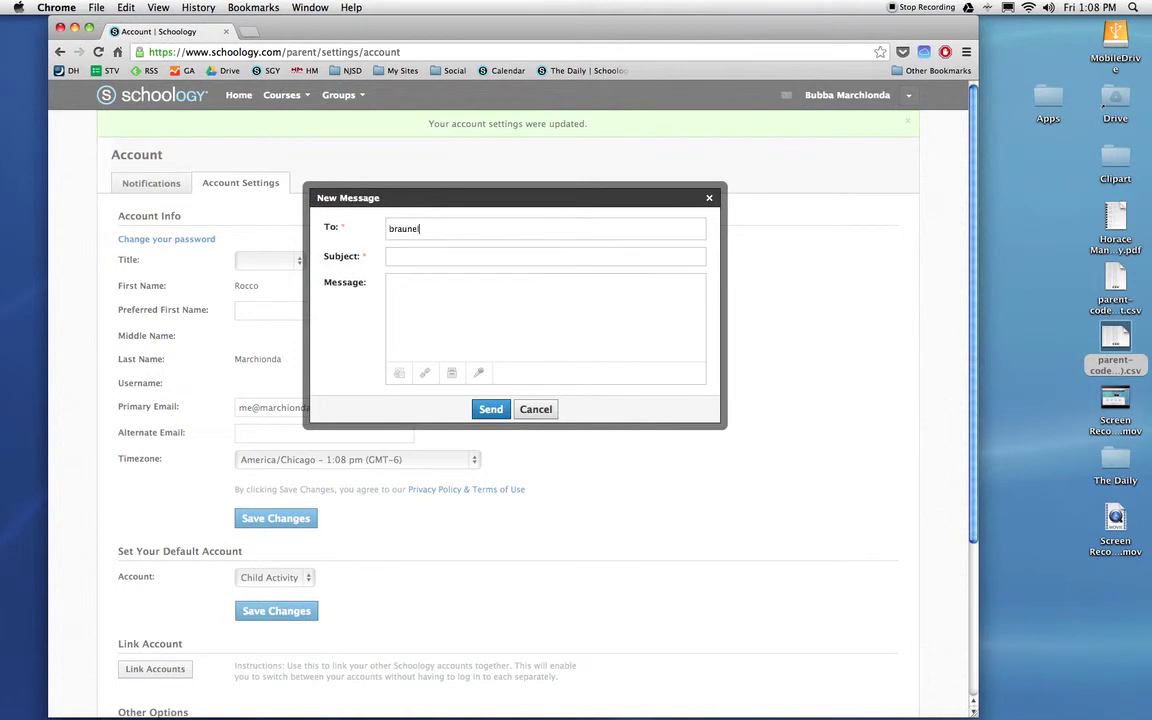
pyautogui.write('l')
pyautogui.press('Return')
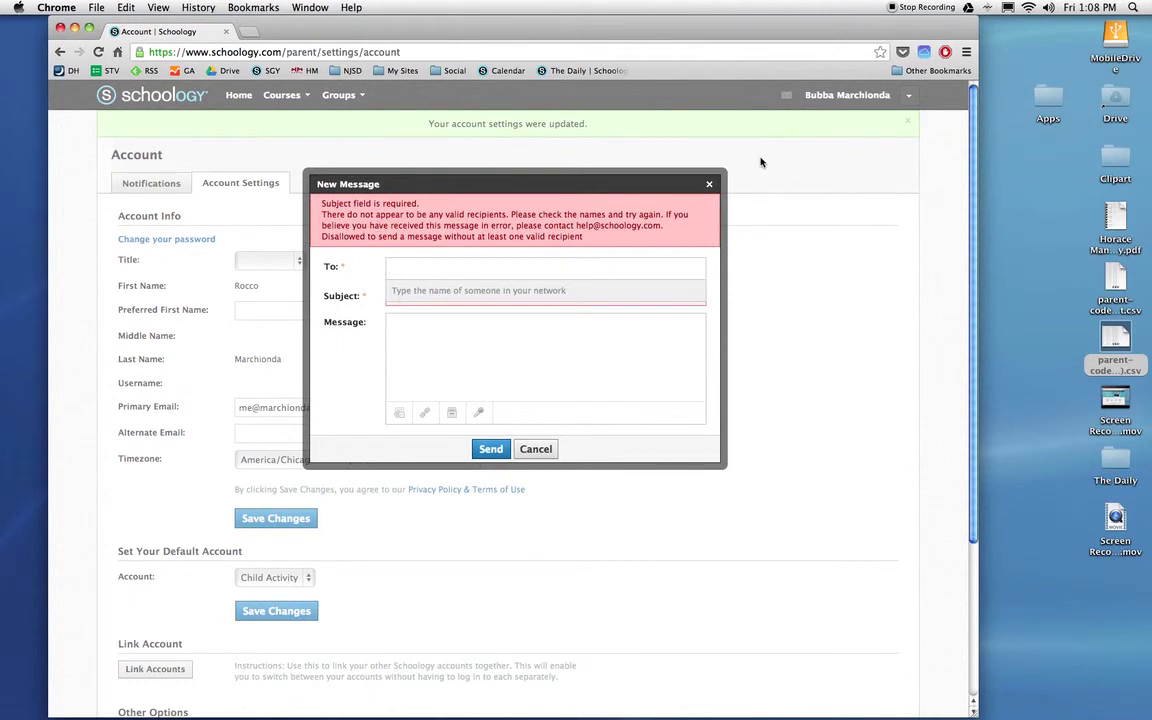
pyautogui.click(709, 184)
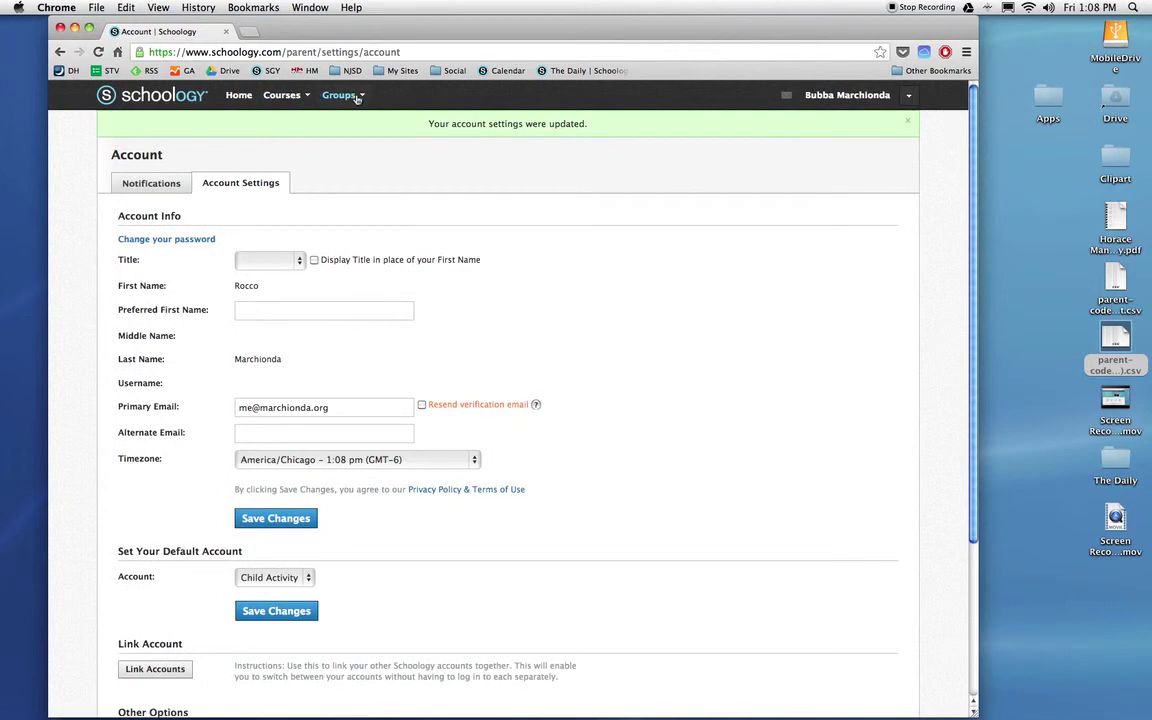
pyautogui.click(240, 95)
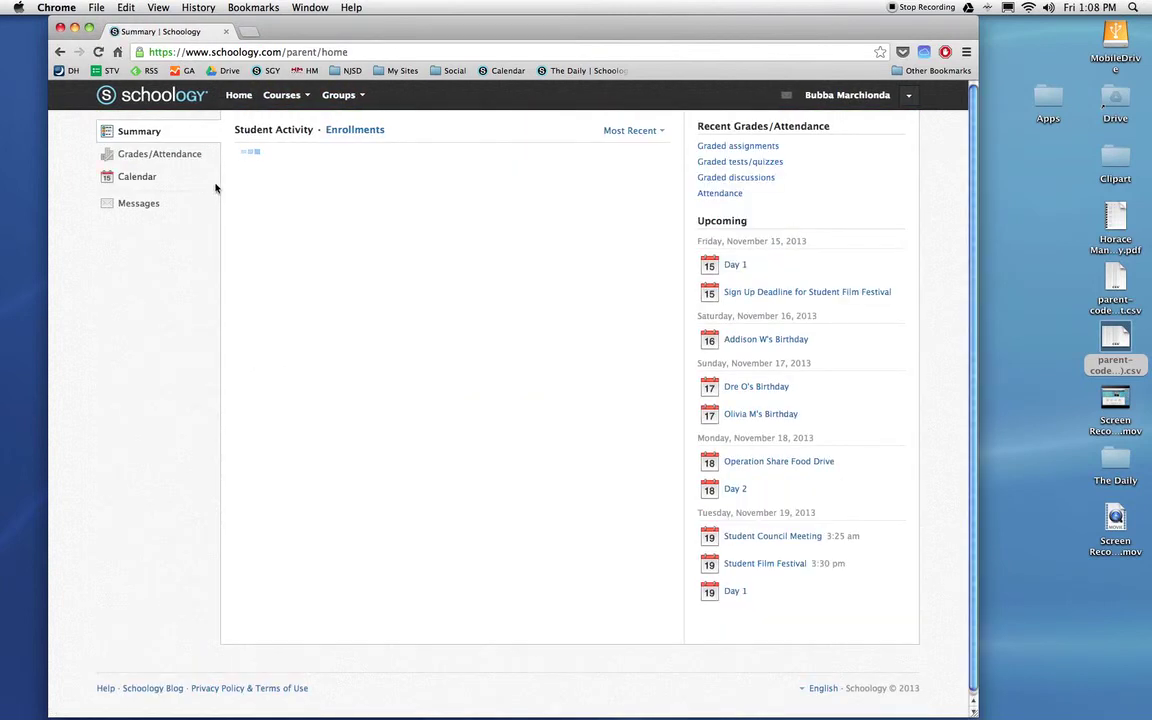
# Send the child's teacher a message titled 'Hello!' thanking them for working with the child
pyautogui.click(313, 263)
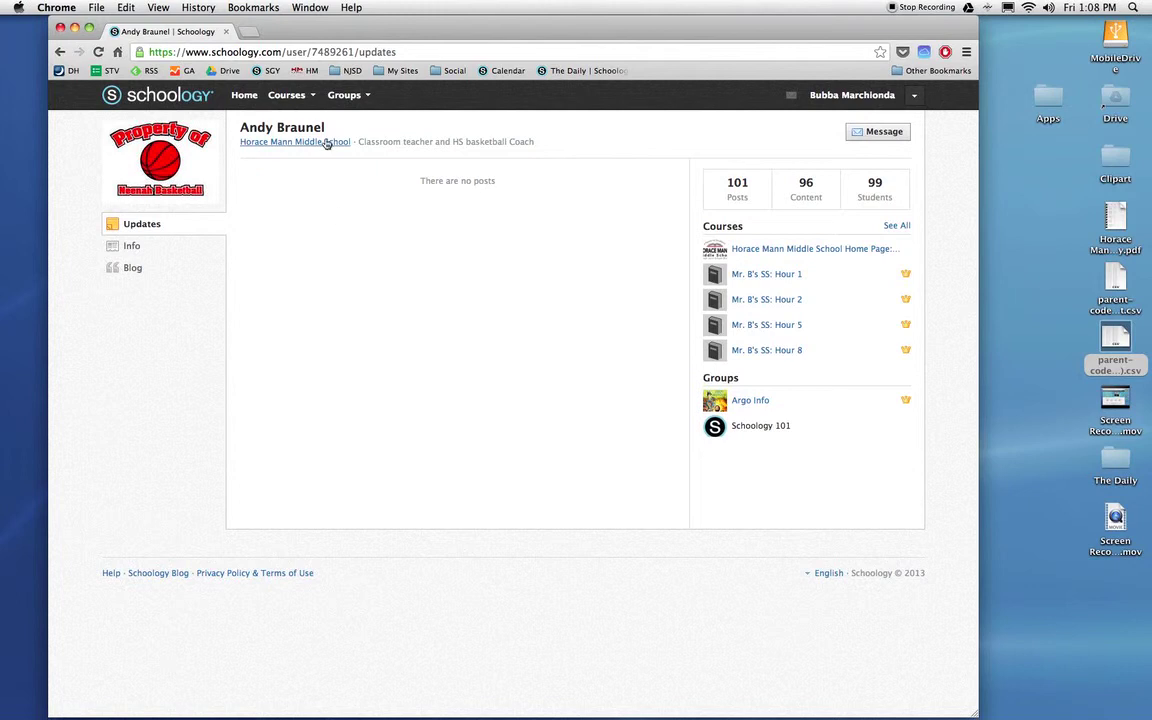
pyautogui.click(886, 134)
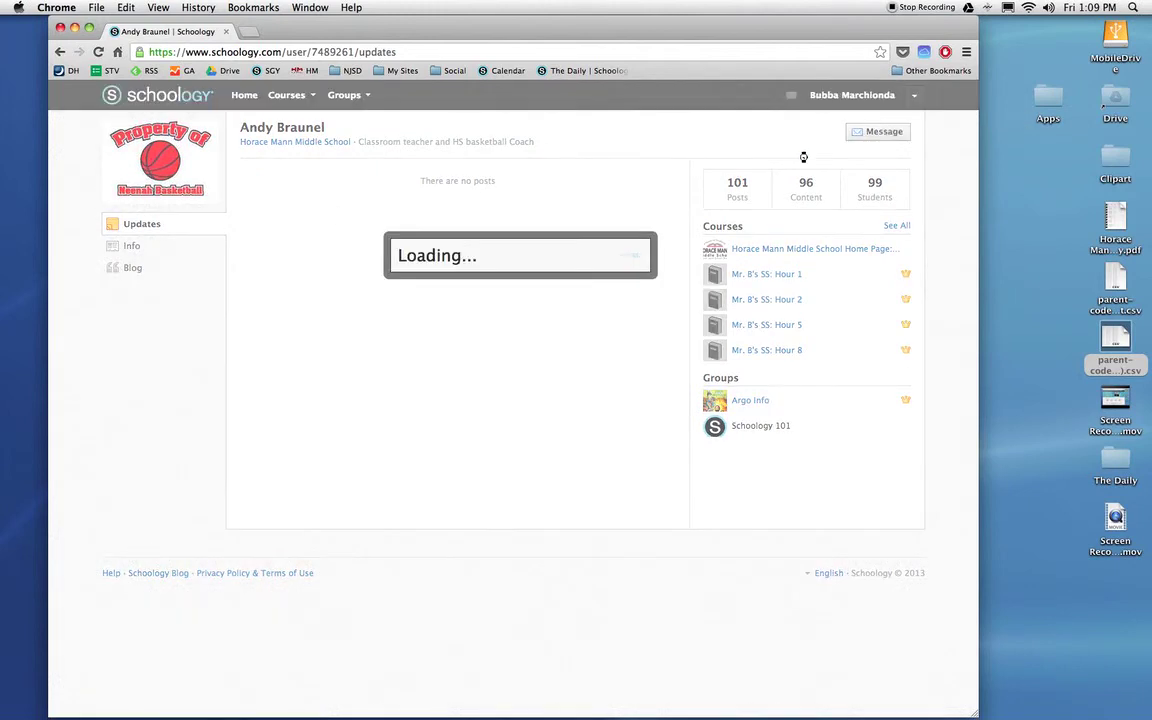
pyautogui.write('He')
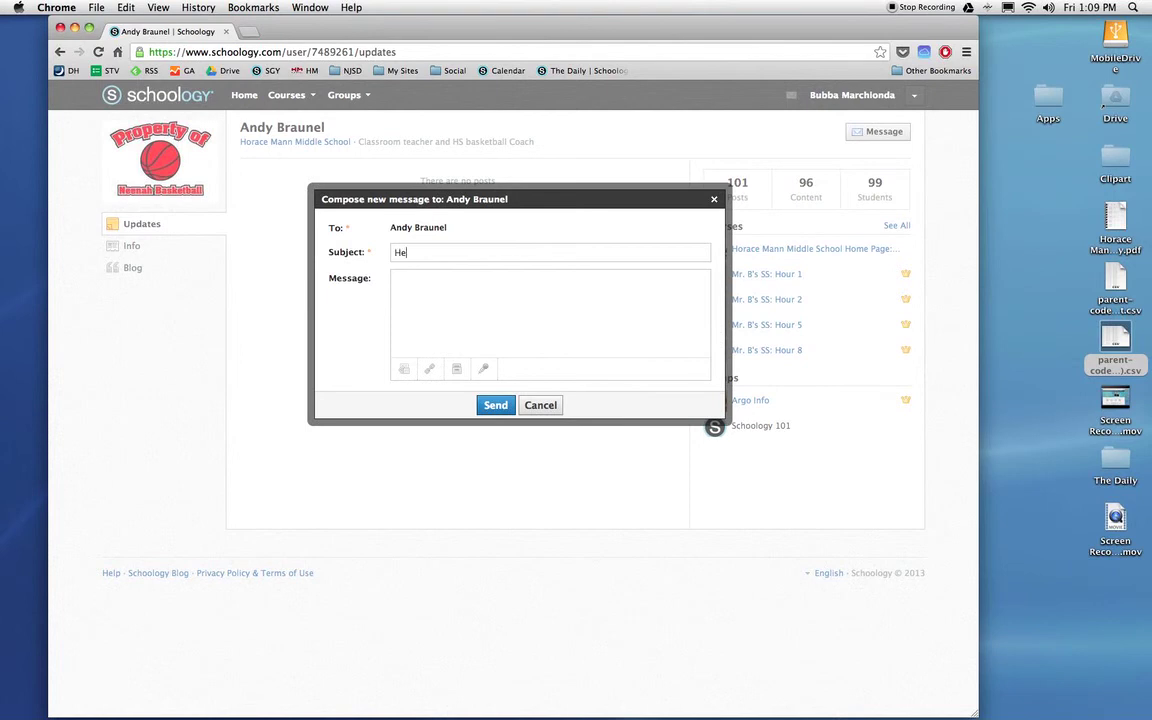
pyautogui.write('llo!@')
pyautogui.press('Tab')
pyautogui.write('Thanks for working with ')
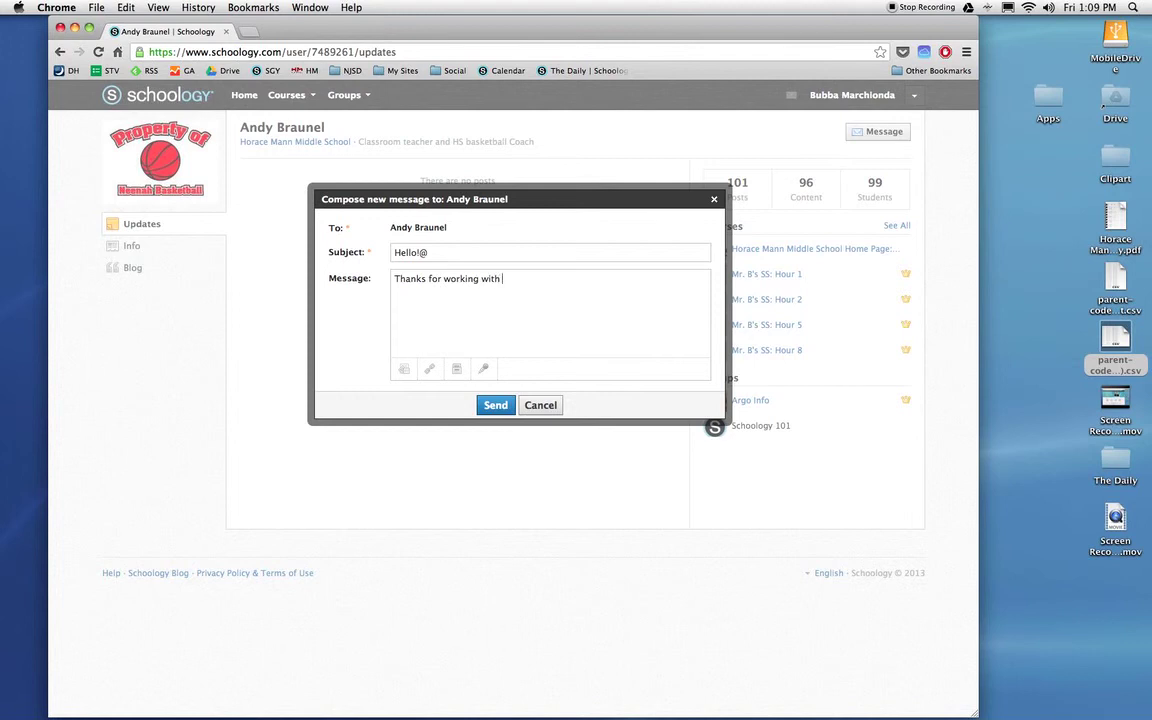
pyautogui.click(435, 252)
pyautogui.press('BackSpace')
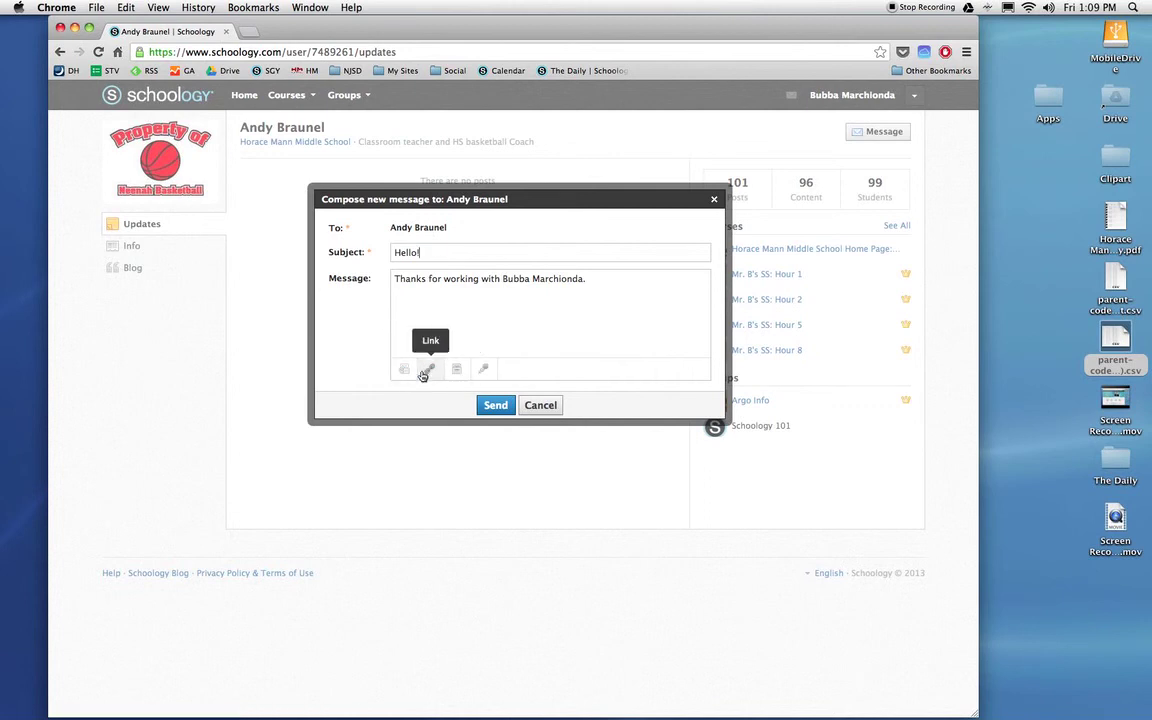
pyautogui.click(489, 402)
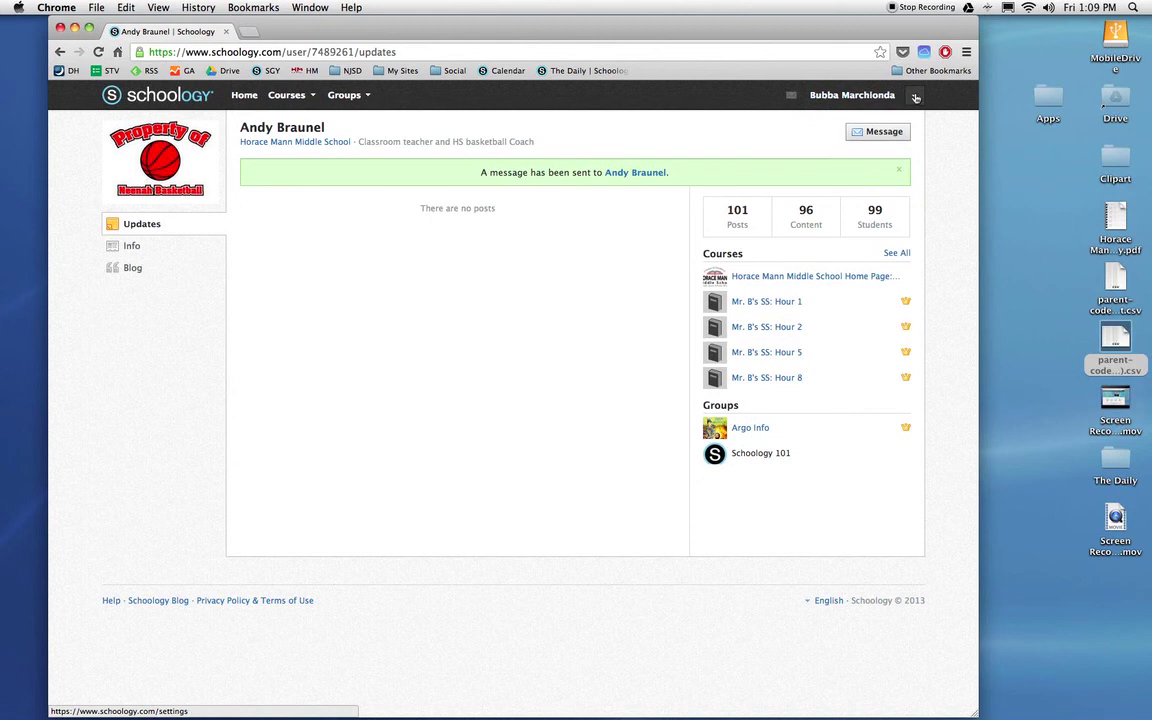
# Log out of the parent account from the account dropdown
pyautogui.click(914, 97)
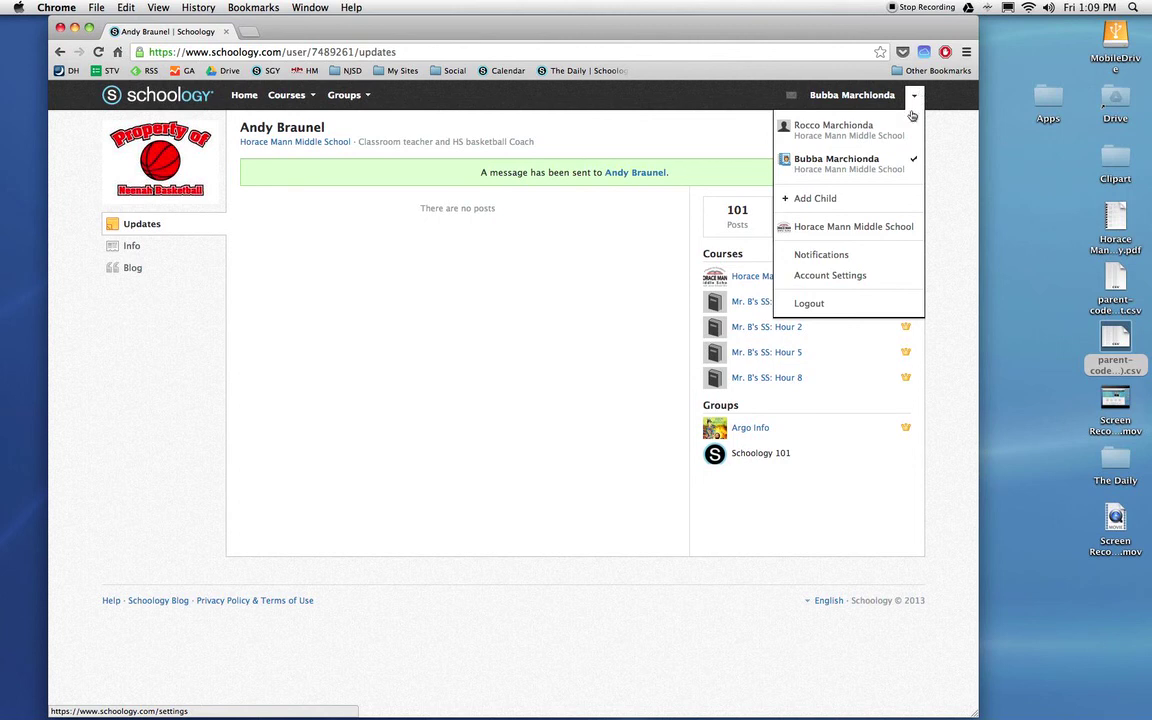
pyautogui.click(851, 277)
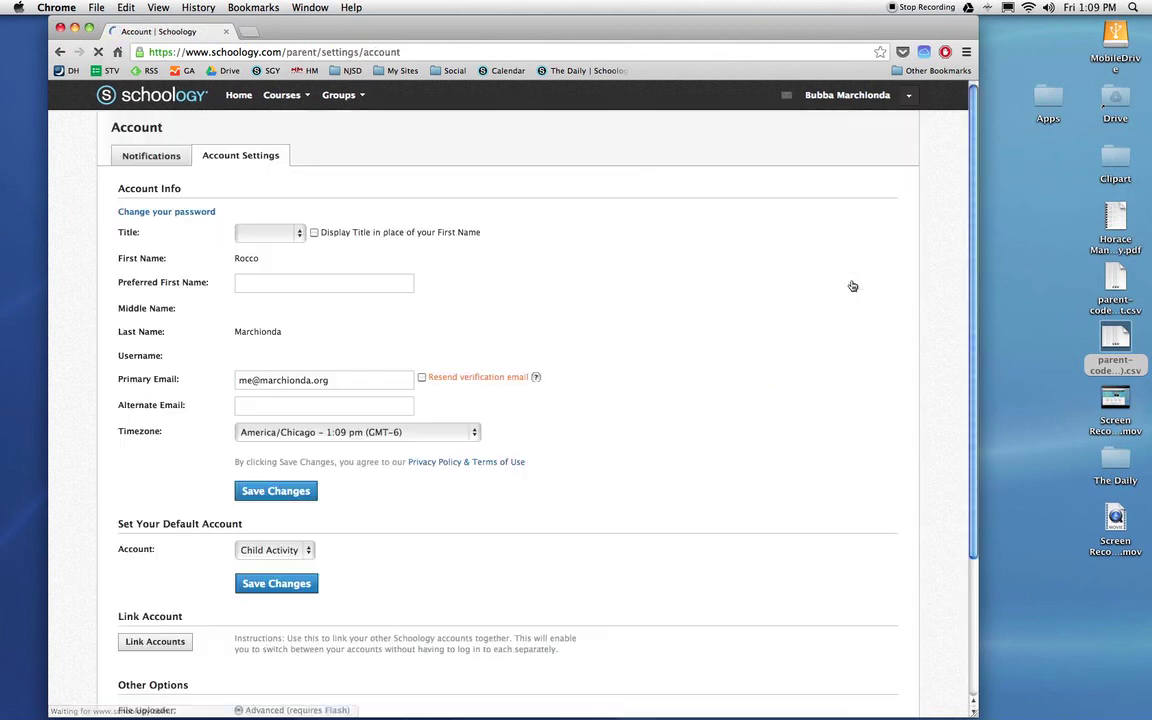
pyautogui.click(908, 95)
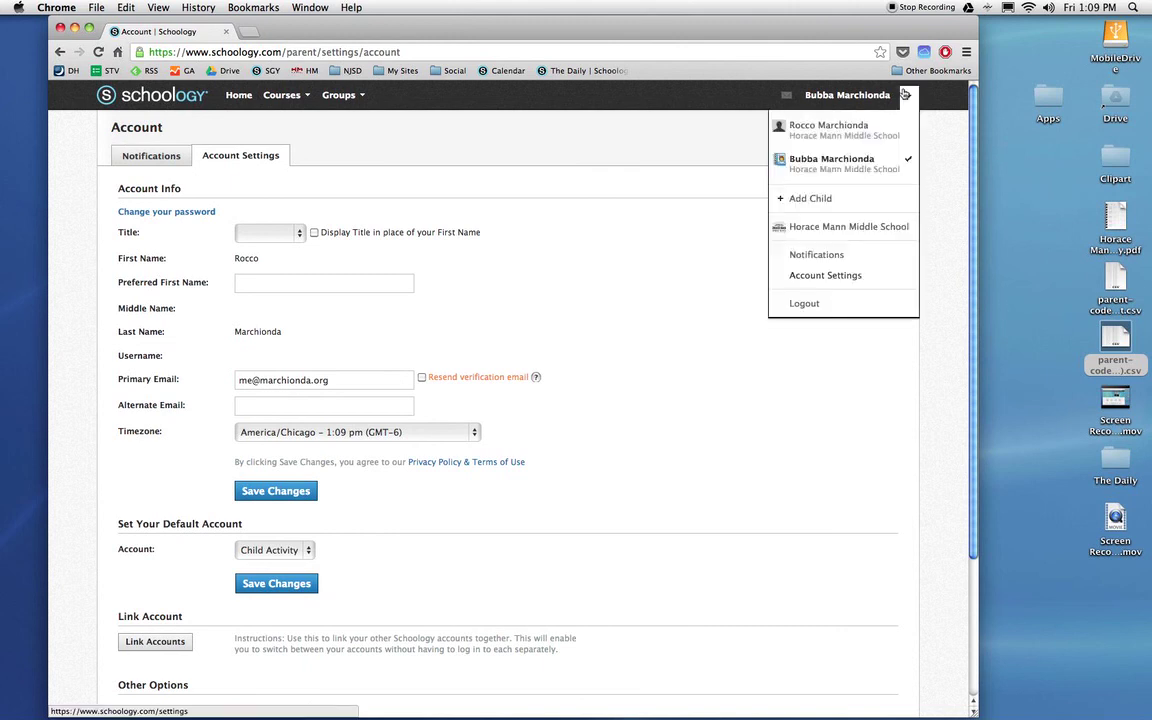
pyautogui.click(878, 304)
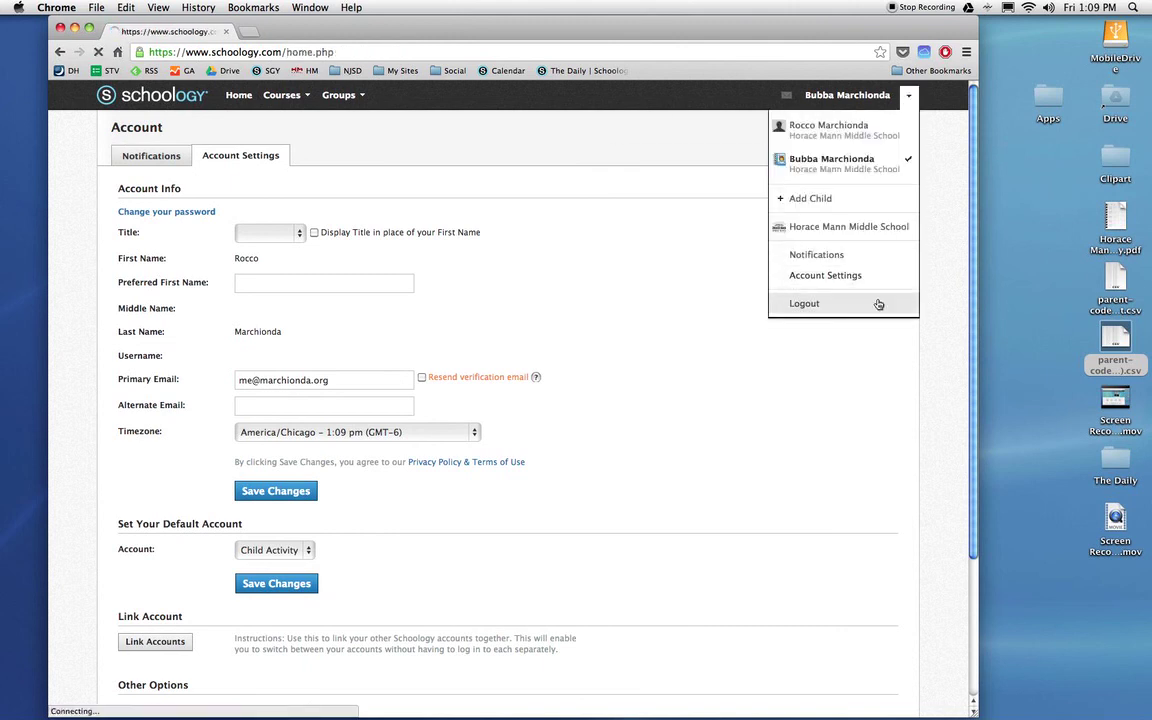